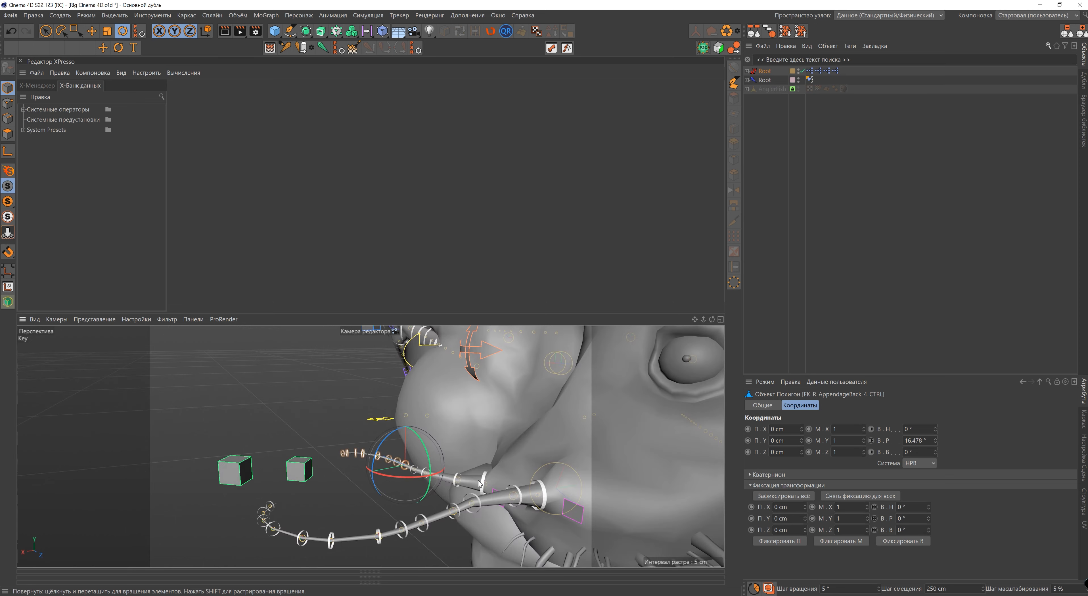
Test the bend of the creature's right back appendage with its FK control.
{"action": "left_click_drag", "start_coordinate": [449, 470], "coordinate": [403, 456]}
{"action": "left_click", "coordinate": [404, 453]}
{"action": "scroll", "coordinate": [423, 428], "scroll_direction": "down", "scroll_amount": 6}
{"action": "left_click_drag", "start_coordinate": [429, 423], "coordinate": [488, 411], "text": "alt"}
{"action": "middle_click_drag", "start_coordinate": [399, 338], "coordinate": [413, 391], "text": "alt"}
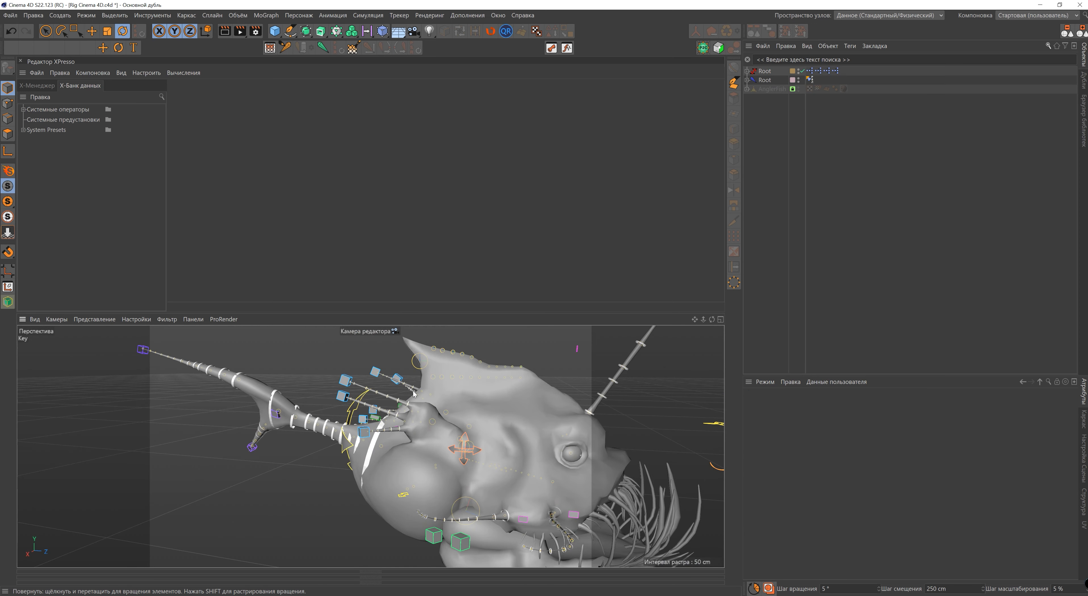
Try rotating a control near the side fin spines and undo the rotation.
{"action": "scroll", "coordinate": [375, 433], "scroll_direction": "up", "scroll_amount": 2}
{"action": "left_click", "coordinate": [376, 434]}
{"action": "left_click_drag", "start_coordinate": [416, 447], "coordinate": [420, 426]}
{"action": "left_click_drag", "start_coordinate": [426, 424], "coordinate": [368, 447], "text": "alt"}
{"action": "key", "text": "ctrl+z"}
{"action": "key", "text": "ctrl+z"}
Examine how other controls on the creature's rig respond to rotation, undoing a test change.
{"action": "middle_click_drag", "start_coordinate": [617, 490], "coordinate": [418, 363], "text": "alt"}
{"action": "left_click_drag", "start_coordinate": [419, 362], "coordinate": [446, 367], "text": "alt"}
{"action": "left_click", "coordinate": [442, 373]}
{"action": "middle_click_drag", "start_coordinate": [431, 414], "coordinate": [422, 421], "text": "alt"}
{"action": "scroll", "coordinate": [422, 422], "scroll_direction": "down", "scroll_amount": 6}
{"action": "left_click_drag", "start_coordinate": [422, 435], "coordinate": [409, 417], "text": "alt"}
{"action": "middle_click_drag", "start_coordinate": [408, 417], "coordinate": [416, 466], "text": "alt"}
{"action": "mouse_move", "coordinate": [416, 467]}
{"action": "left_mouse_down"}
{"action": "mouse_move", "coordinate": [425, 485]}
{"action": "mouse_move", "coordinate": [415, 461]}
{"action": "mouse_move", "coordinate": [423, 474]}
{"action": "left_mouse_up"}
{"action": "key", "text": "ctrl+z"}
{"action": "left_click", "coordinate": [904, 406]}
{"action": "left_click", "coordinate": [430, 459]}
{"action": "left_click_drag", "start_coordinate": [463, 438], "coordinate": [504, 460]}
{"action": "left_click", "coordinate": [463, 459]}
{"action": "left_click", "coordinate": [522, 448]}
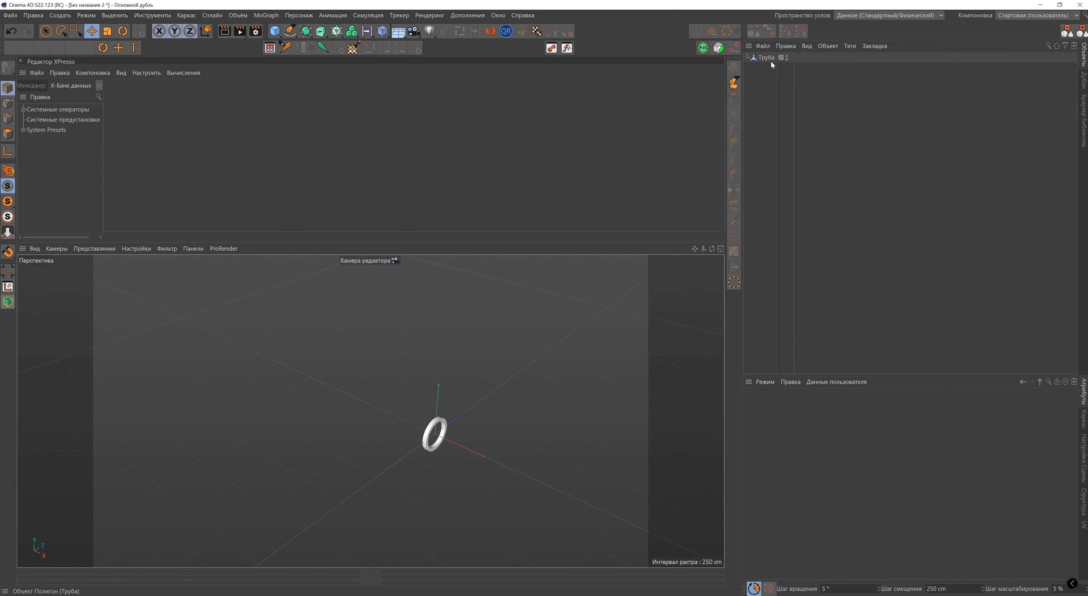
Duplicate the Труба ring into four rings 250 cm apart and nest them as a chain, each under its own null.
{"action": "left_click", "coordinate": [766, 58]}
{"action": "left_click_drag", "start_coordinate": [391, 416], "coordinate": [299, 371], "text": "ctrl"}
{"action": "left_click", "coordinate": [769, 77]}
{"action": "double_click", "coordinate": [768, 84]}
{"action": "key", "text": "Return"}
{"action": "left_click_drag", "start_coordinate": [778, 95], "coordinate": [741, 52]}
{"action": "left_click", "coordinate": [737, 50]}
{"action": "left_click_drag", "start_coordinate": [768, 86], "coordinate": [760, 52]}
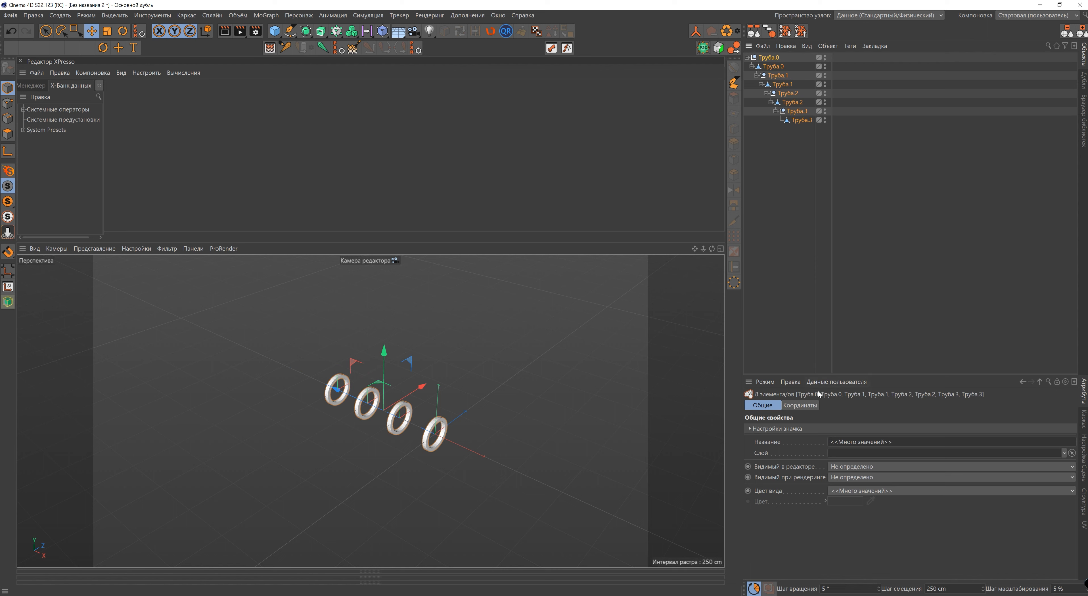
Freeze all transformations of the four rings and their parent nulls.
{"action": "left_click", "coordinate": [810, 405]}
{"action": "left_click", "coordinate": [788, 496]}
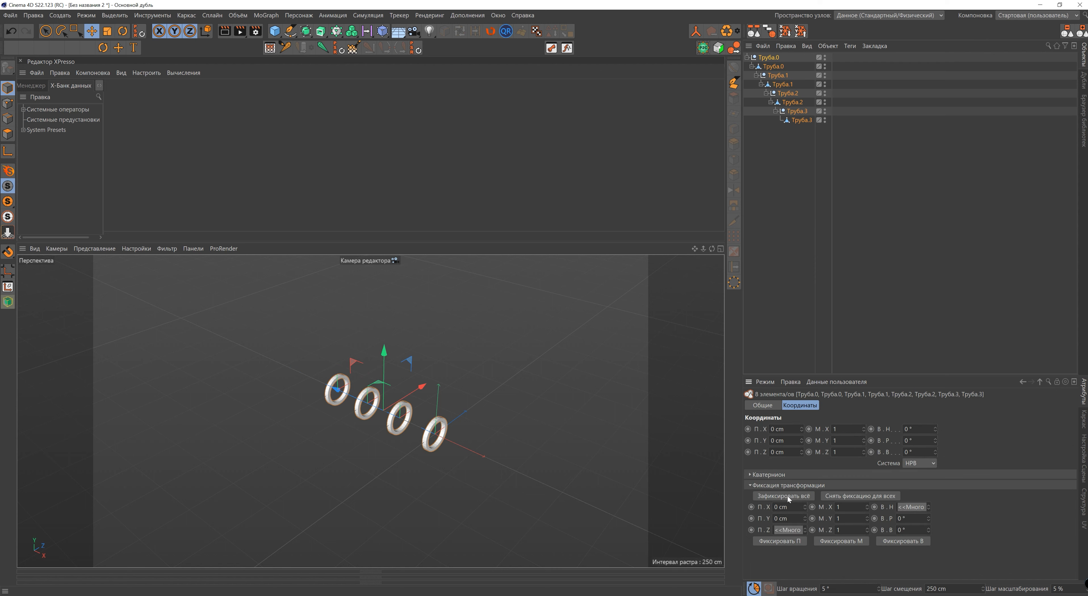
{"action": "left_click", "coordinate": [887, 129]}
Add XPresso tags to the ring objects Труба.0, Труба.1 and Труба.2.
{"action": "left_click", "coordinate": [773, 67]}
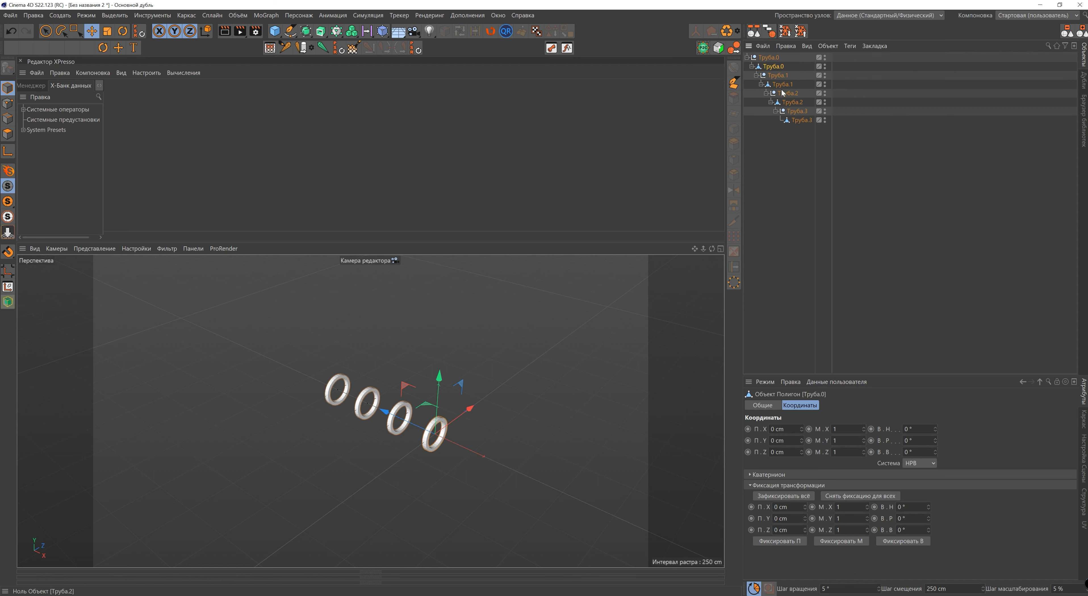
{"action": "left_click", "coordinate": [783, 84], "text": "ctrl"}
{"action": "left_click", "coordinate": [791, 104], "text": "ctrl"}
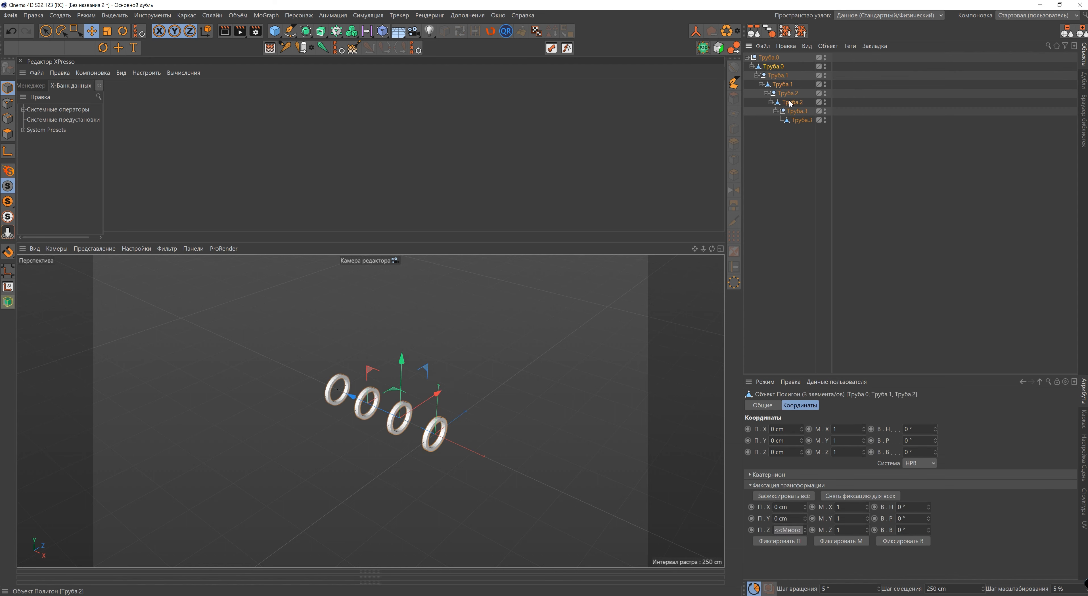
{"action": "right_click", "coordinate": [790, 104]}
{"action": "mouse_move", "coordinate": [886, 213]}
{"action": "left_click", "coordinate": [972, 224]}
Prefix the four parent null names with "n", giving n Труба.0 through n Труба.3.
{"action": "double_click", "coordinate": [770, 58]}
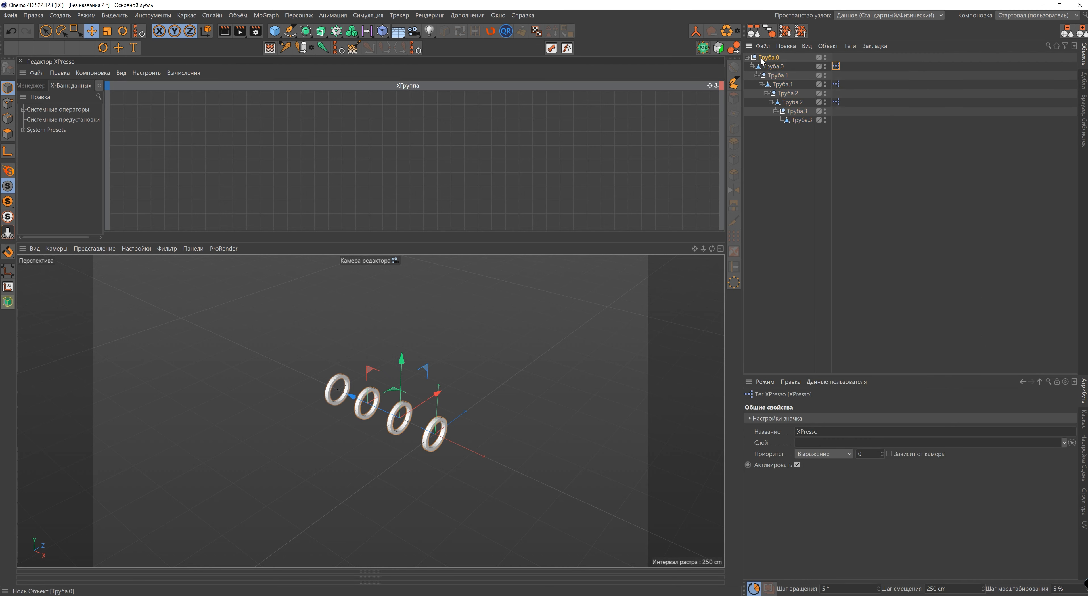
{"action": "key", "text": "Return"}
{"action": "double_click", "coordinate": [769, 77]}
{"action": "type", "text": "n"}
{"action": "key", "text": "Return"}
{"action": "double_click", "coordinate": [779, 93]}
{"action": "type", "text": "n"}
{"action": "key", "text": "Return"}
{"action": "double_click", "coordinate": [798, 112]}
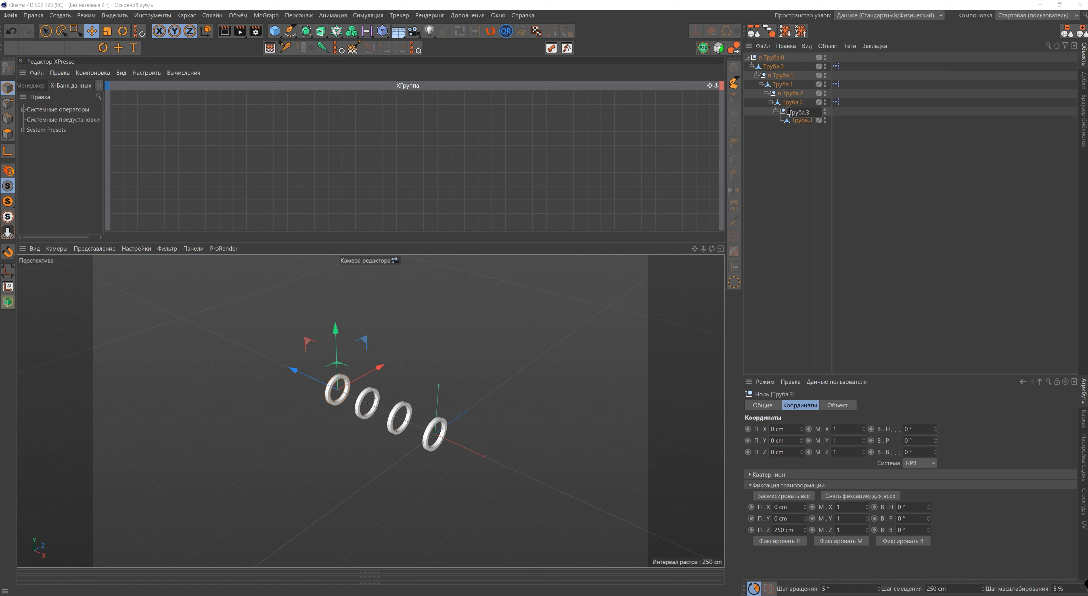
{"action": "type", "text": "n"}
{"action": "key", "text": "Return"}
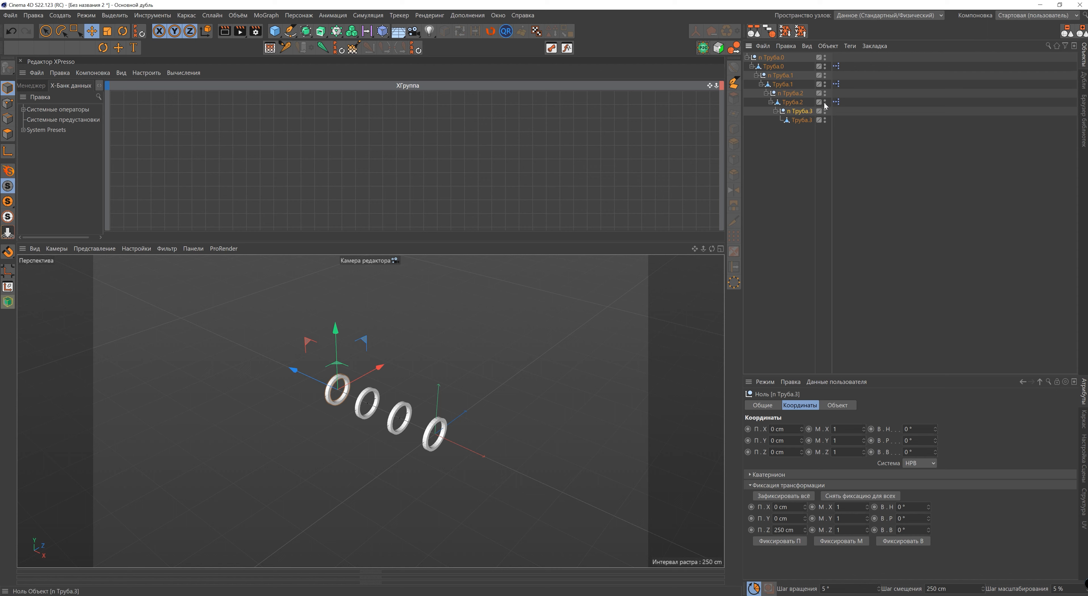
Add Труба.0 and Труба.1 nodes to Труба.0's XPresso and expose the Rotation H, B and P outputs on Труба.0.
{"action": "left_click_drag", "start_coordinate": [358, 143], "coordinate": [367, 143]}
{"action": "left_click_drag", "start_coordinate": [782, 84], "coordinate": [440, 141]}
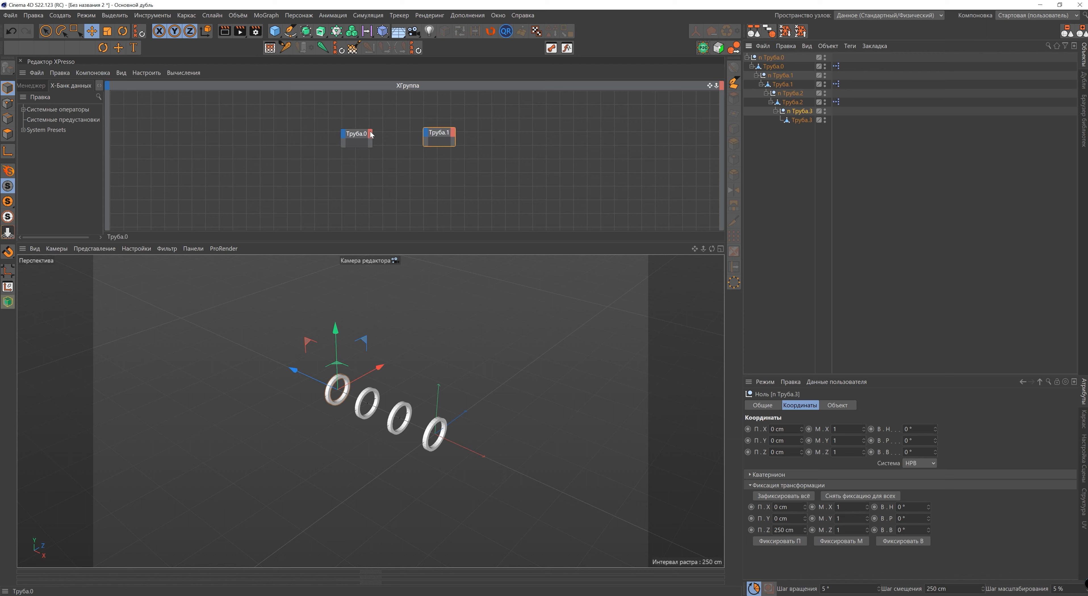
{"action": "left_click", "coordinate": [371, 135]}
{"action": "mouse_move", "coordinate": [460, 149]}
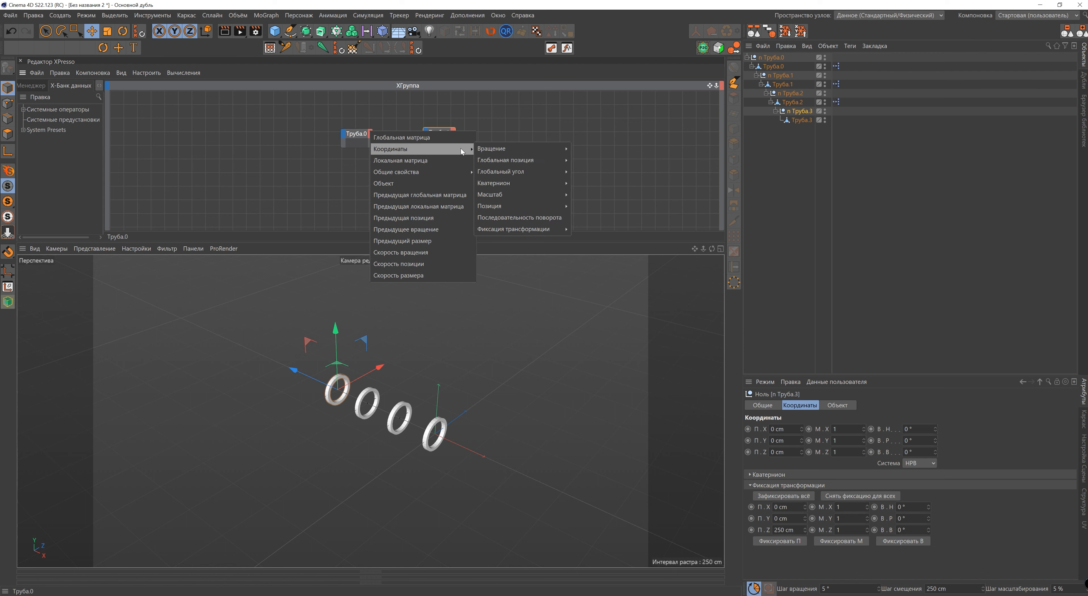
{"action": "mouse_move", "coordinate": [531, 154]}
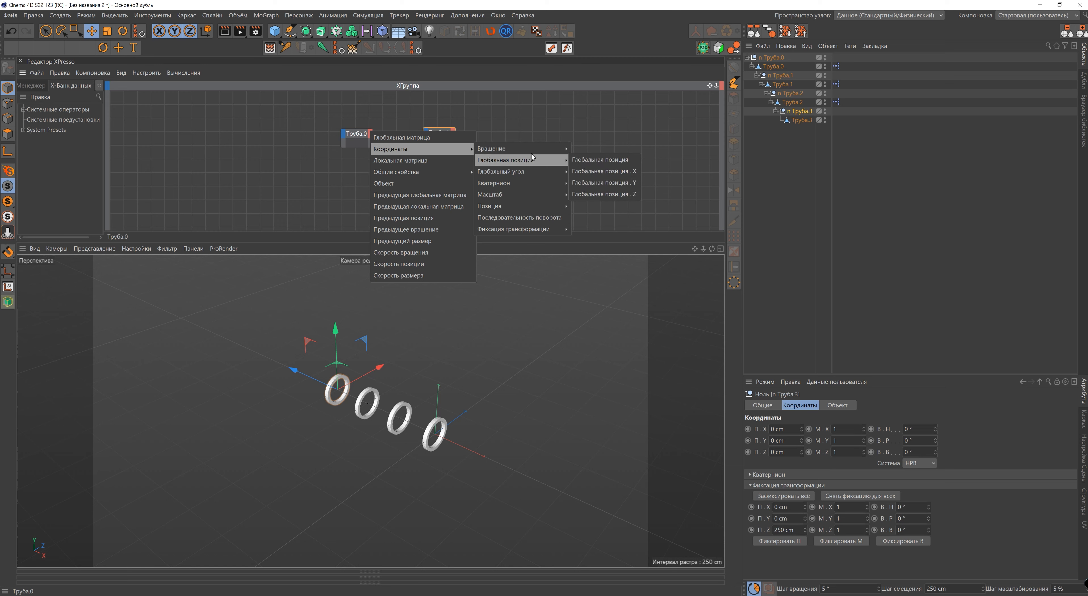
{"action": "left_click", "coordinate": [591, 160]}
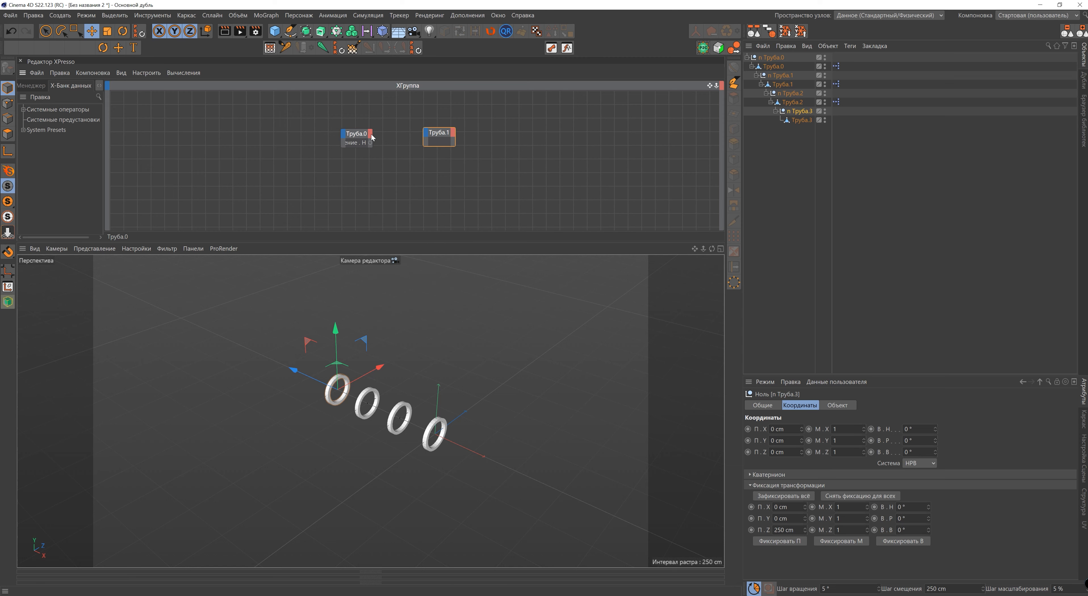
{"action": "left_click", "coordinate": [372, 135]}
{"action": "mouse_move", "coordinate": [406, 152]}
{"action": "mouse_move", "coordinate": [544, 151]}
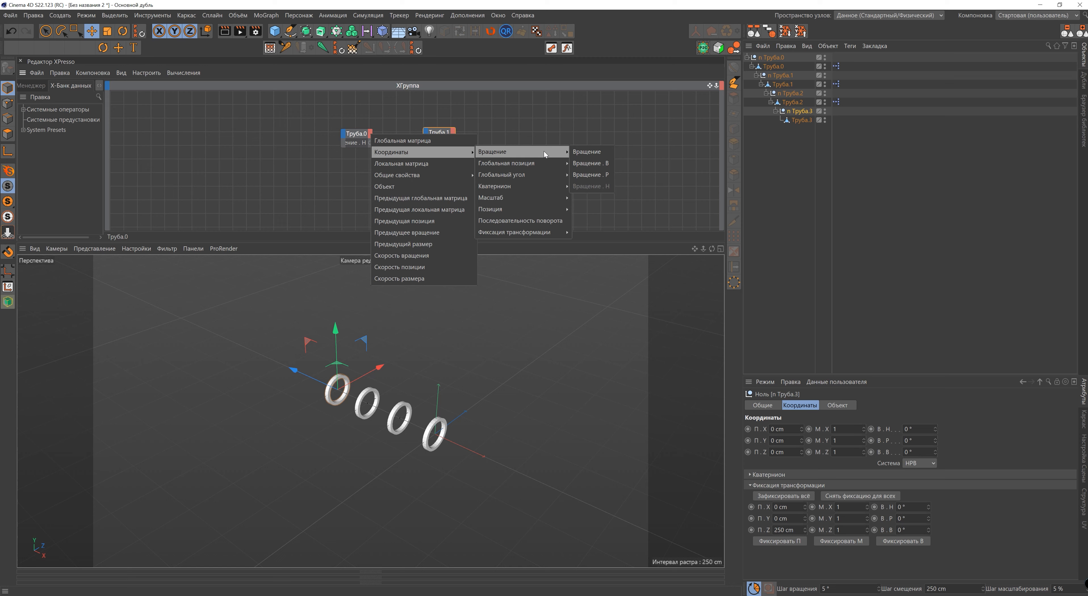
{"action": "left_click", "coordinate": [587, 163]}
{"action": "left_click", "coordinate": [372, 135]}
{"action": "mouse_move", "coordinate": [406, 151]}
{"action": "mouse_move", "coordinate": [533, 152]}
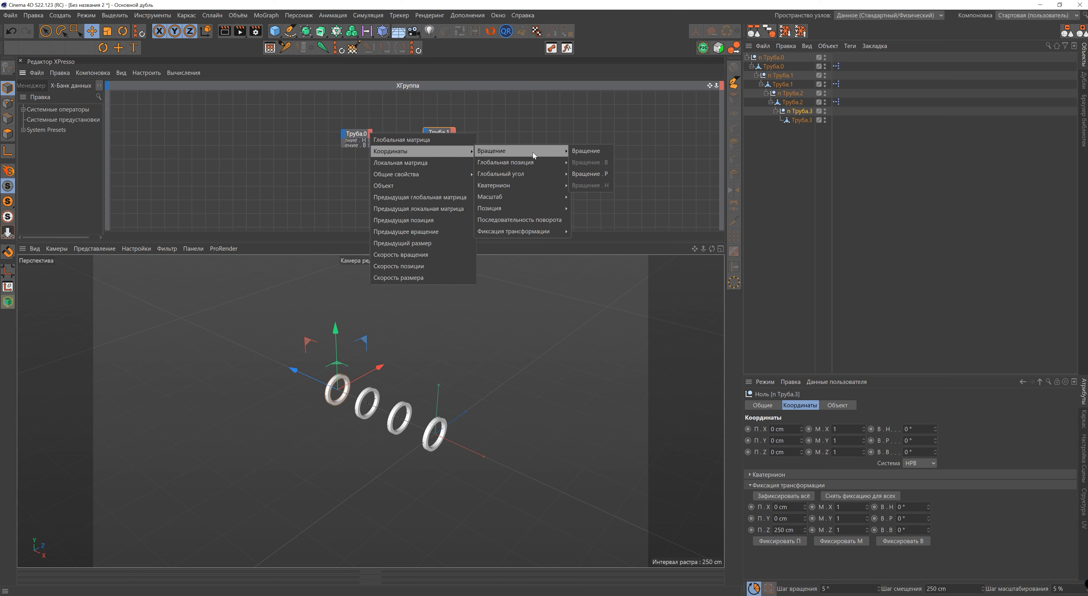
{"action": "left_click", "coordinate": [582, 173]}
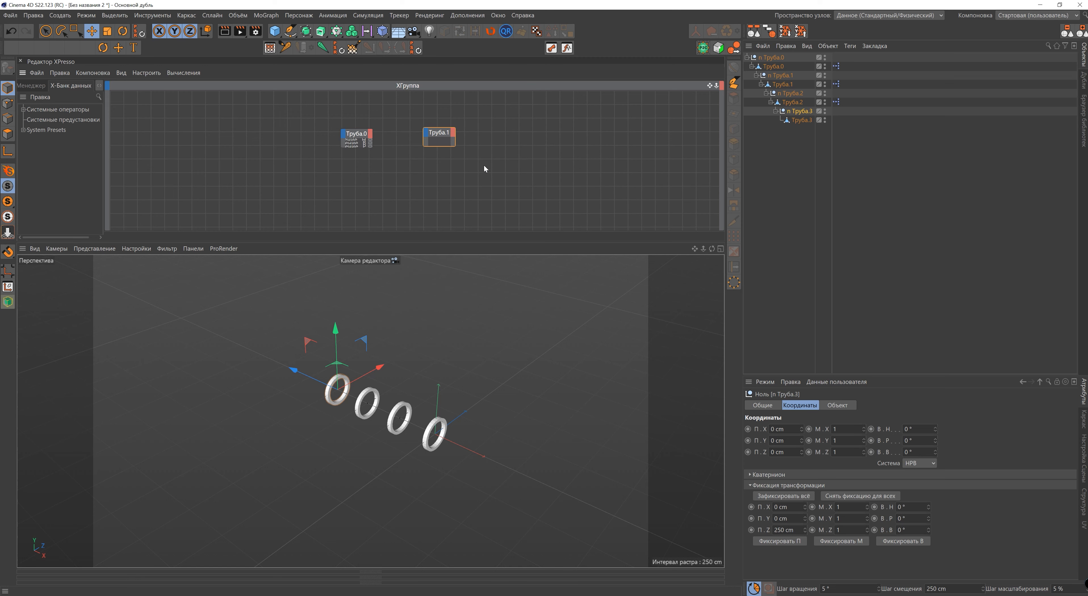
{"action": "double_click", "coordinate": [358, 135]}
Add frozen rotation H, B and P inputs to the Труба.1 node and connect Труба.0's matching rotation outputs to them.
{"action": "left_click", "coordinate": [426, 132]}
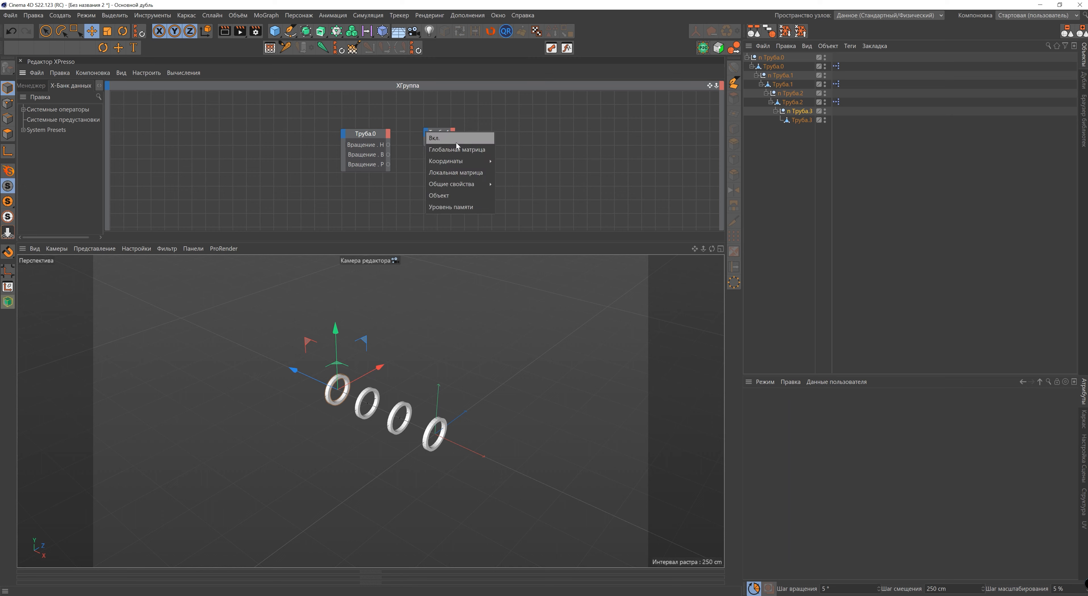
{"action": "mouse_move", "coordinate": [491, 161]}
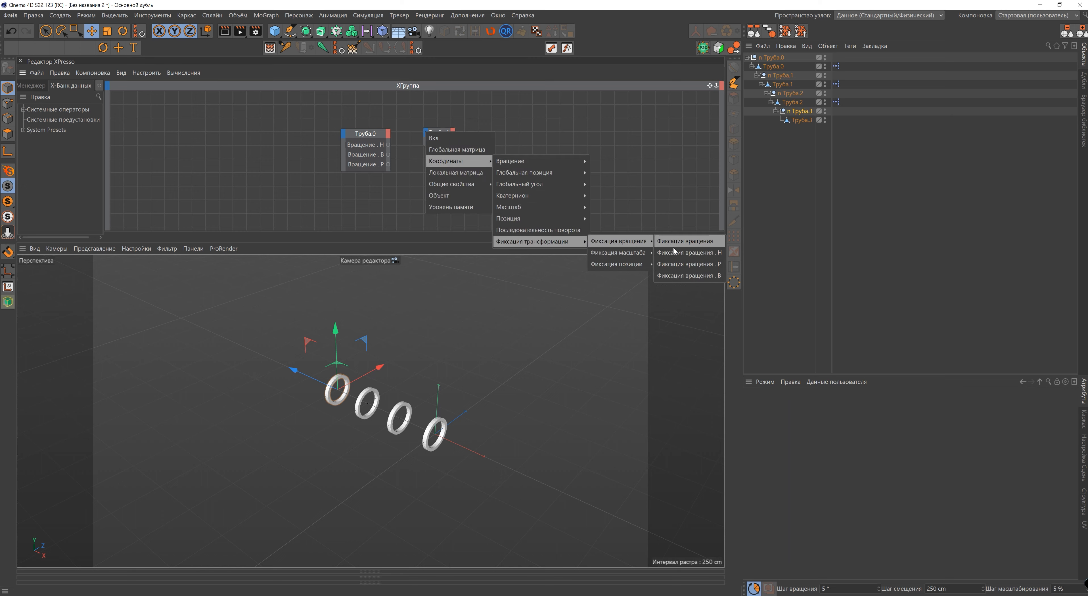
{"action": "left_click", "coordinate": [676, 250]}
{"action": "left_click", "coordinate": [426, 133]}
{"action": "mouse_move", "coordinate": [463, 161]}
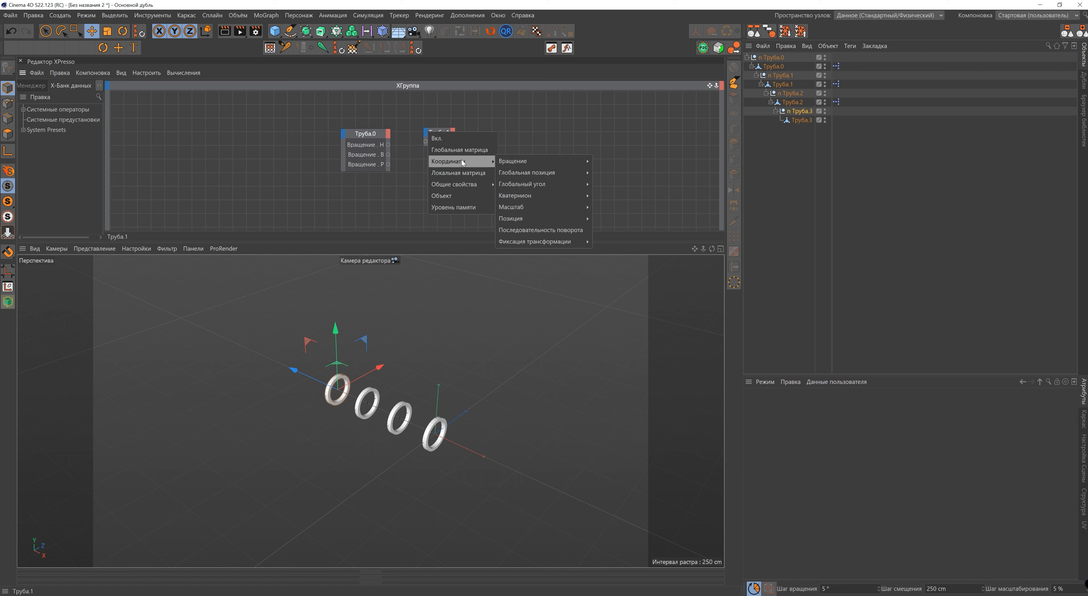
{"action": "mouse_move", "coordinate": [549, 241]}
{"action": "left_click", "coordinate": [673, 250]}
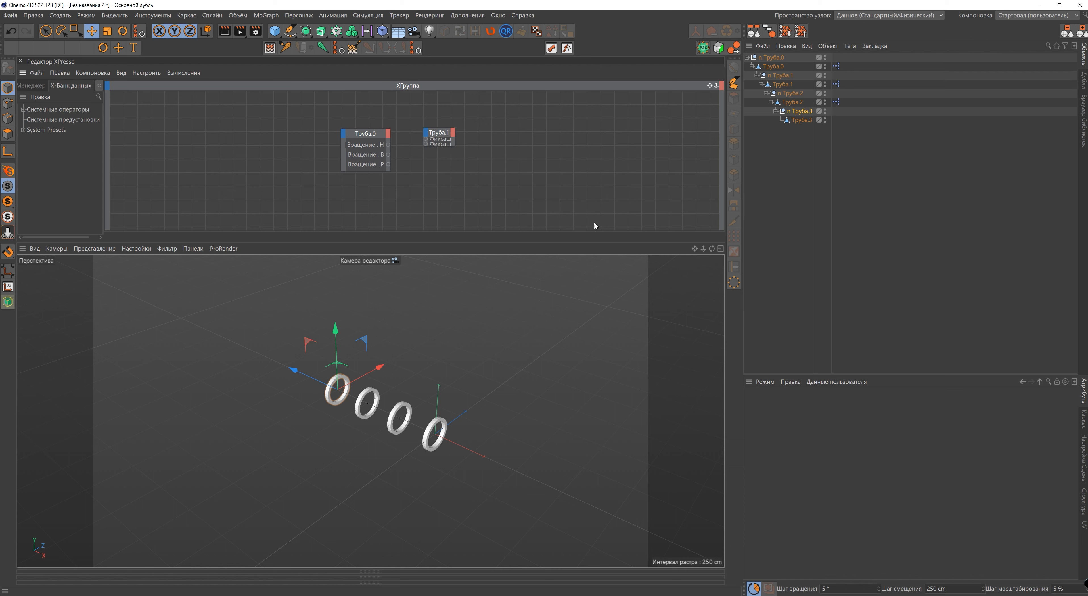
{"action": "left_click", "coordinate": [425, 133]}
{"action": "mouse_move", "coordinate": [484, 162]}
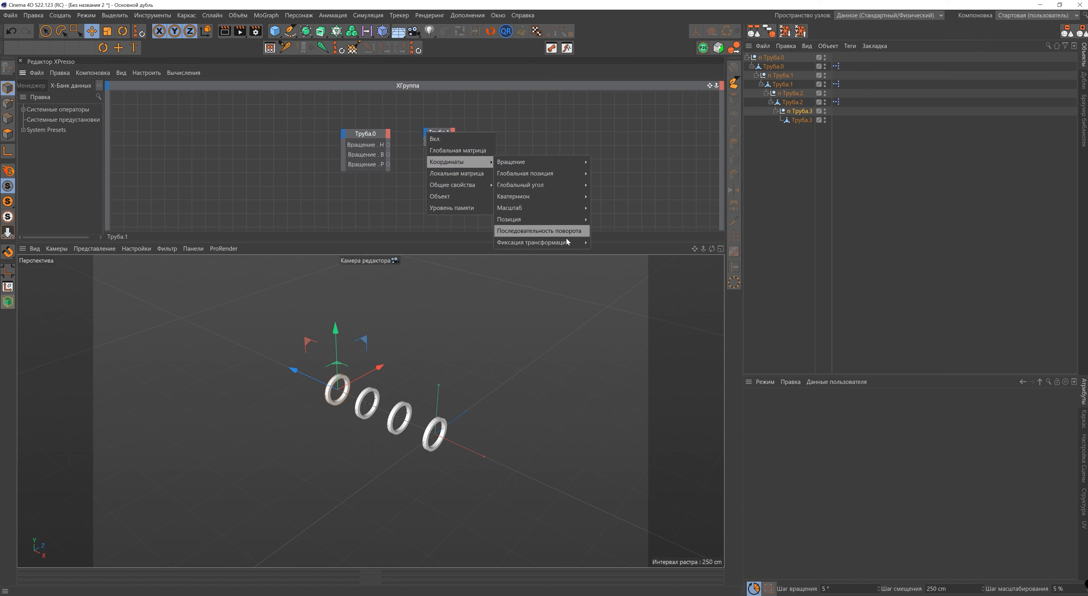
{"action": "mouse_move", "coordinate": [549, 242]}
{"action": "mouse_move", "coordinate": [614, 243]}
{"action": "left_click", "coordinate": [673, 252]}
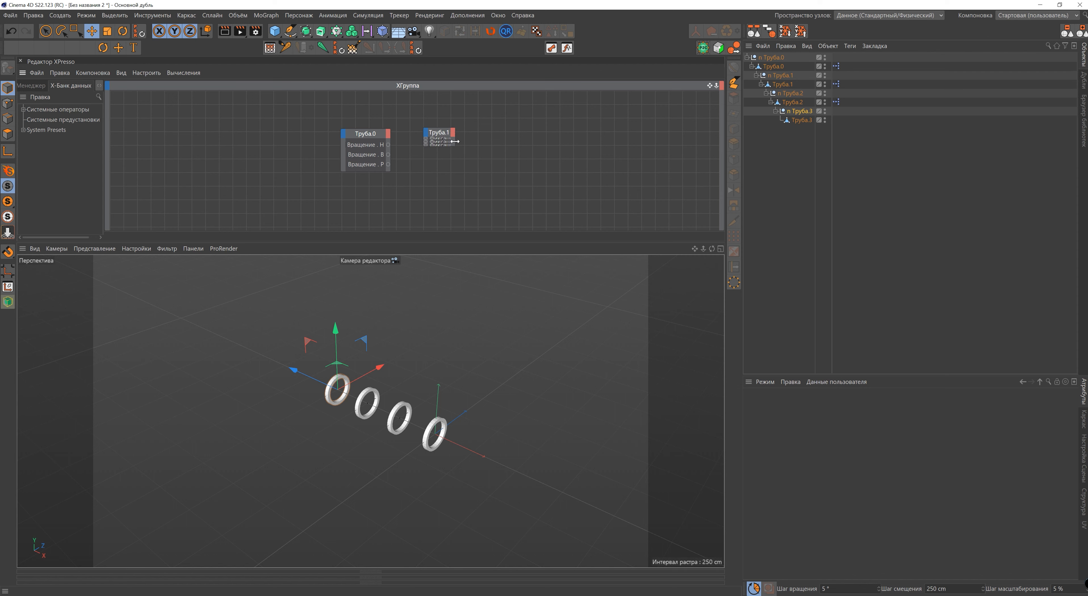
{"action": "left_click_drag", "start_coordinate": [387, 144], "coordinate": [425, 163]}
Copy the two wired nodes into Труба.1's XPresso and relink them to Труба.1 and Труба.2.
{"action": "left_click_drag", "start_coordinate": [369, 111], "coordinate": [494, 179]}
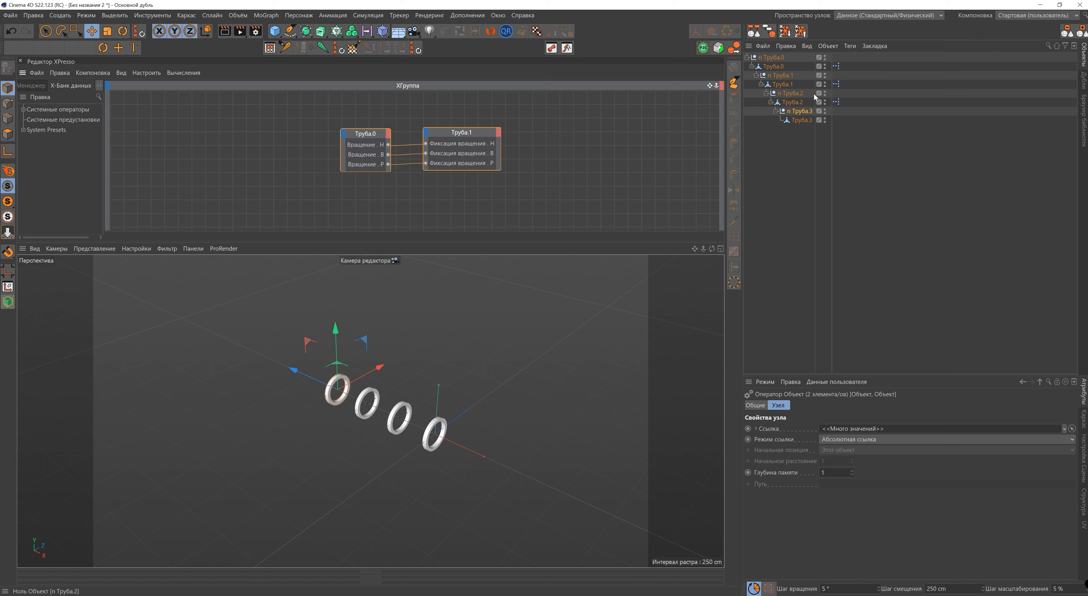
{"action": "left_click", "coordinate": [836, 84]}
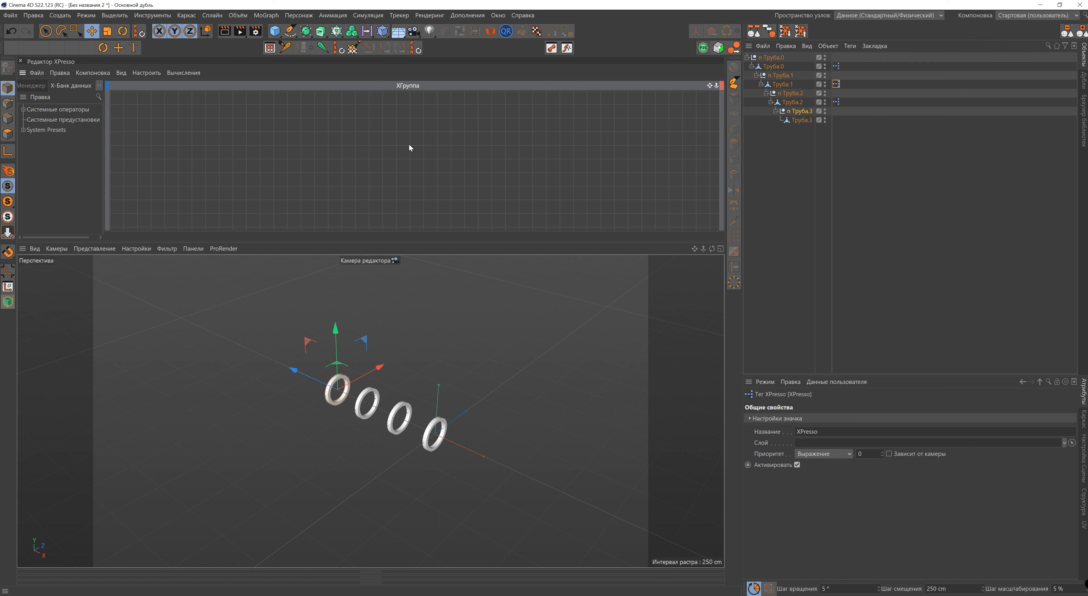
{"action": "key", "text": "ctrl+v"}
{"action": "left_click_drag", "start_coordinate": [783, 84], "coordinate": [651, 128]}
{"action": "left_click_drag", "start_coordinate": [382, 159], "coordinate": [379, 158]}
{"action": "left_click_drag", "start_coordinate": [788, 102], "coordinate": [460, 153]}
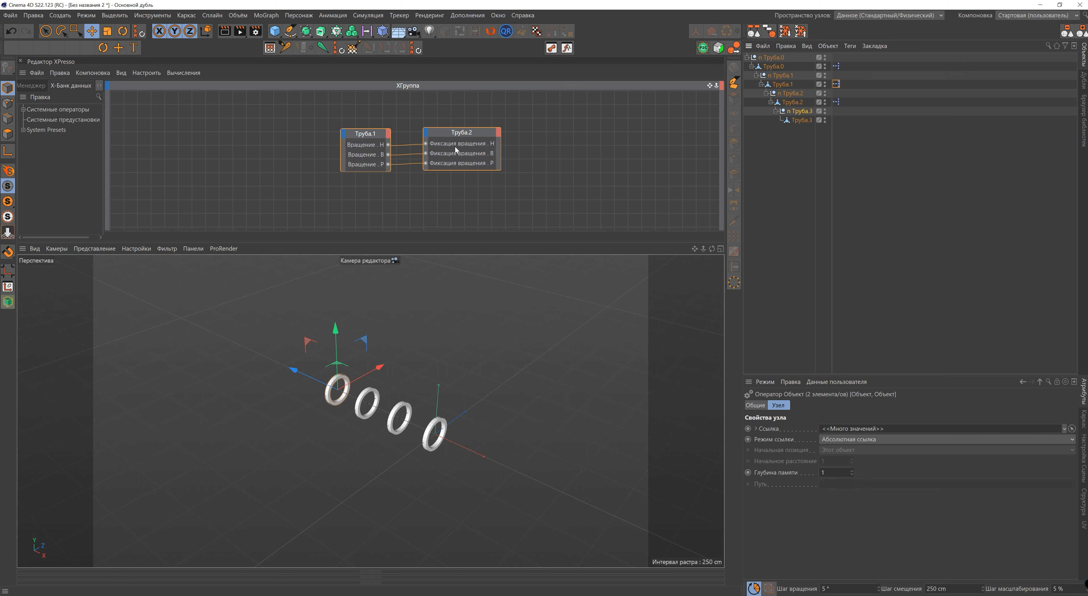
Paste the wired nodes into Труба.2's XPresso and relink them to Труба.2 and Труба.3.
{"action": "left_click", "coordinate": [836, 102]}
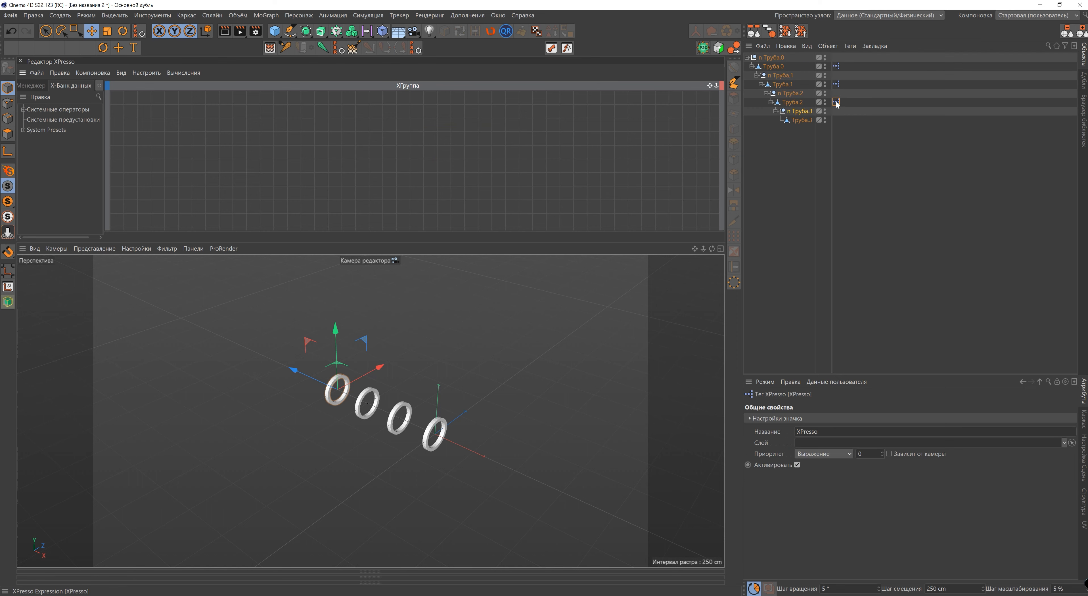
{"action": "key", "text": "ctrl+v"}
{"action": "left_click_drag", "start_coordinate": [792, 103], "coordinate": [368, 160]}
{"action": "left_click_drag", "start_coordinate": [791, 121], "coordinate": [456, 153]}
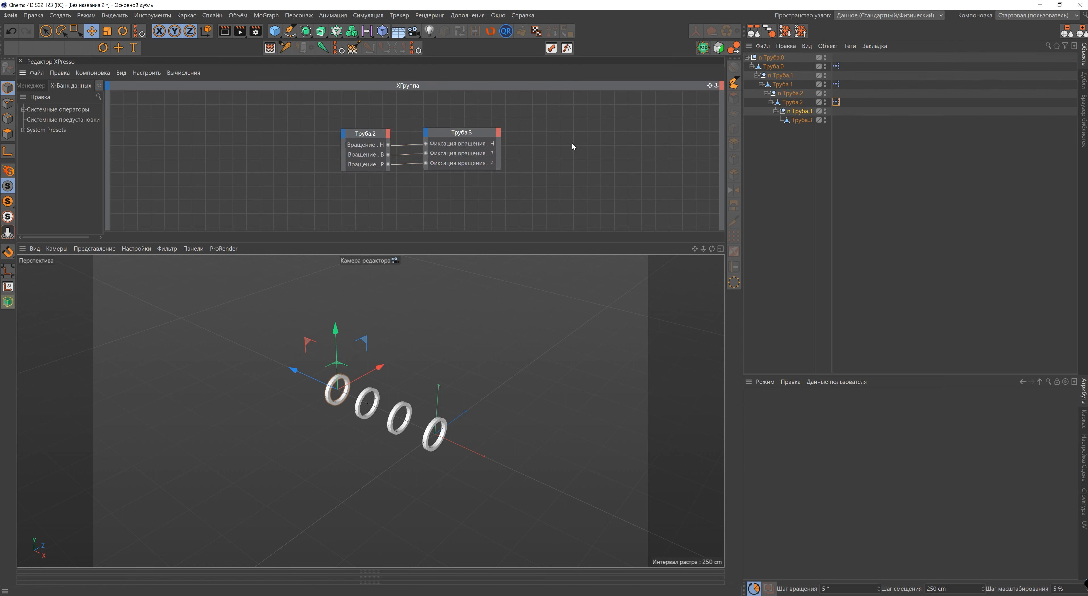
Add XPresso tags to the nulls n Труба.1, n Труба.2 and n Труба.3.
{"action": "left_click", "coordinate": [783, 77]}
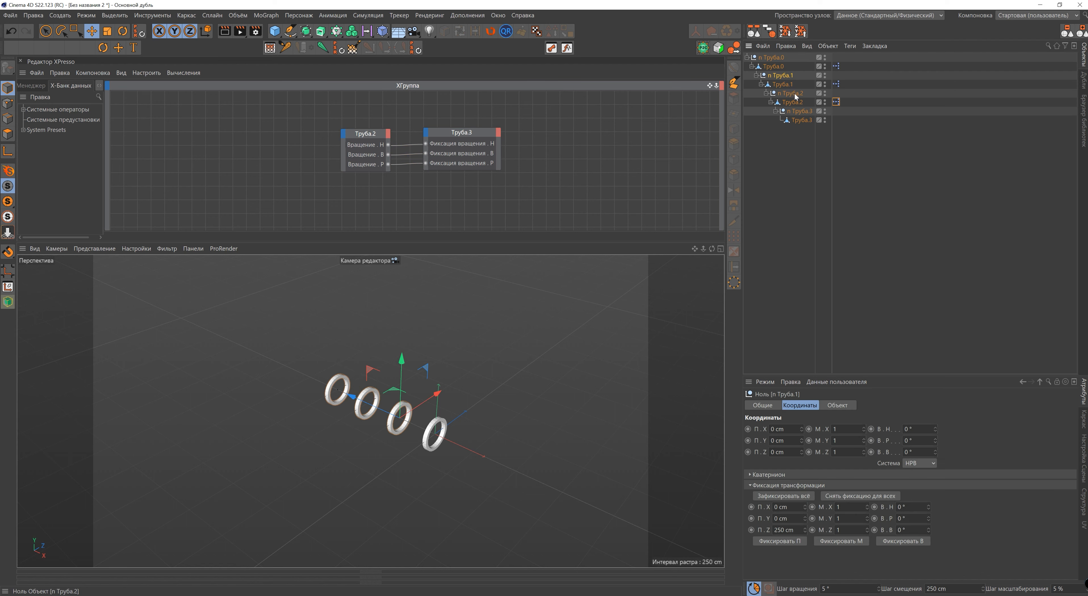
{"action": "left_click", "coordinate": [791, 95], "text": "ctrl"}
{"action": "left_click", "coordinate": [799, 112], "text": "ctrl"}
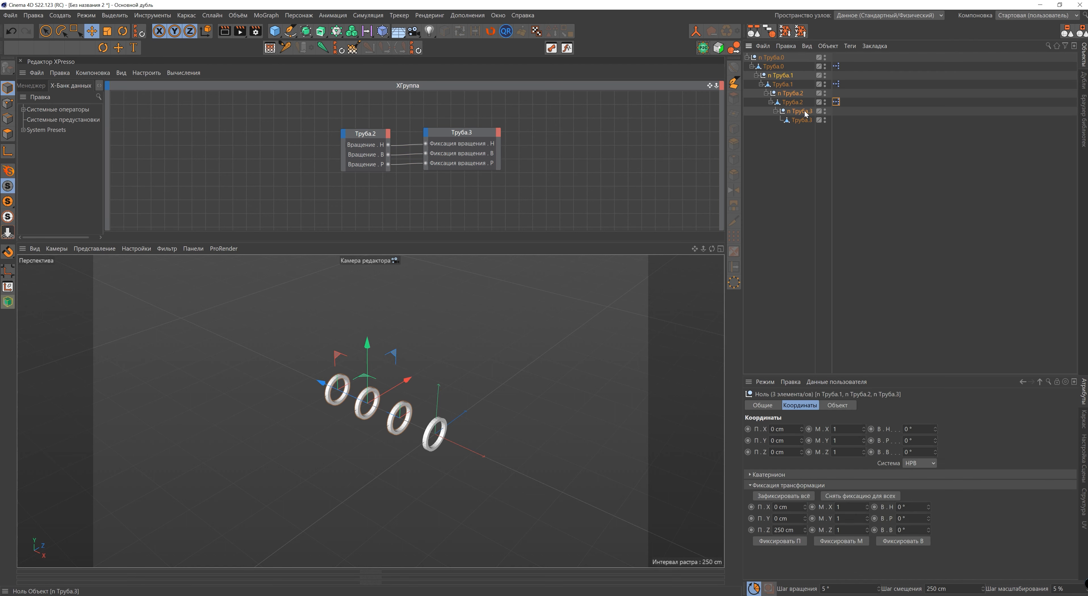
{"action": "right_click", "coordinate": [799, 112]}
{"action": "mouse_move", "coordinate": [936, 212]}
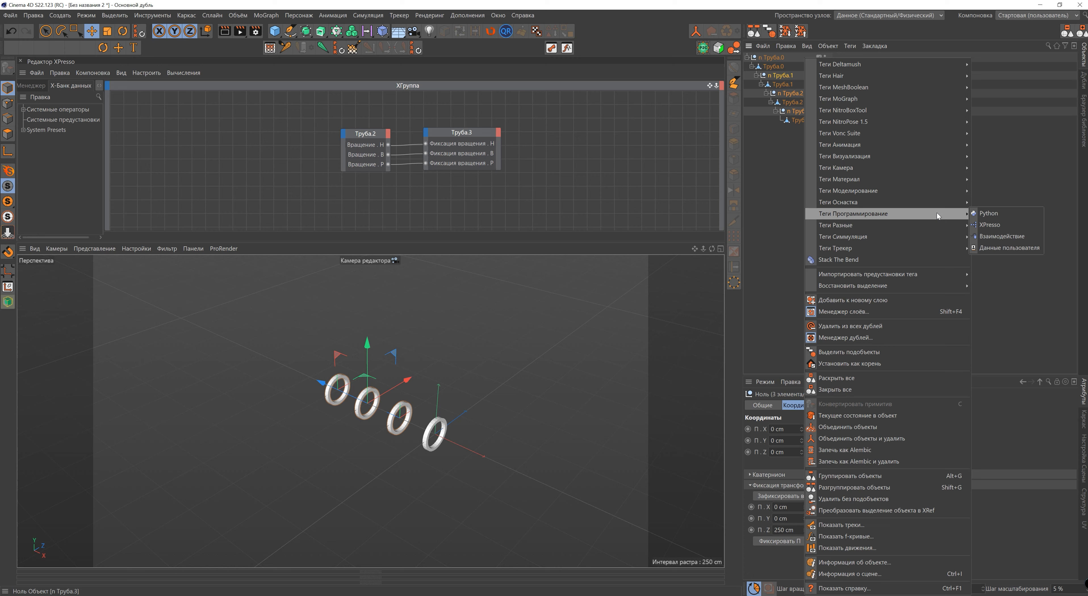
{"action": "left_click", "coordinate": [989, 225]}
Open n Труба.1's XPresso and add nodes for Труба.0 and n Труба.1.
{"action": "left_click", "coordinate": [837, 77]}
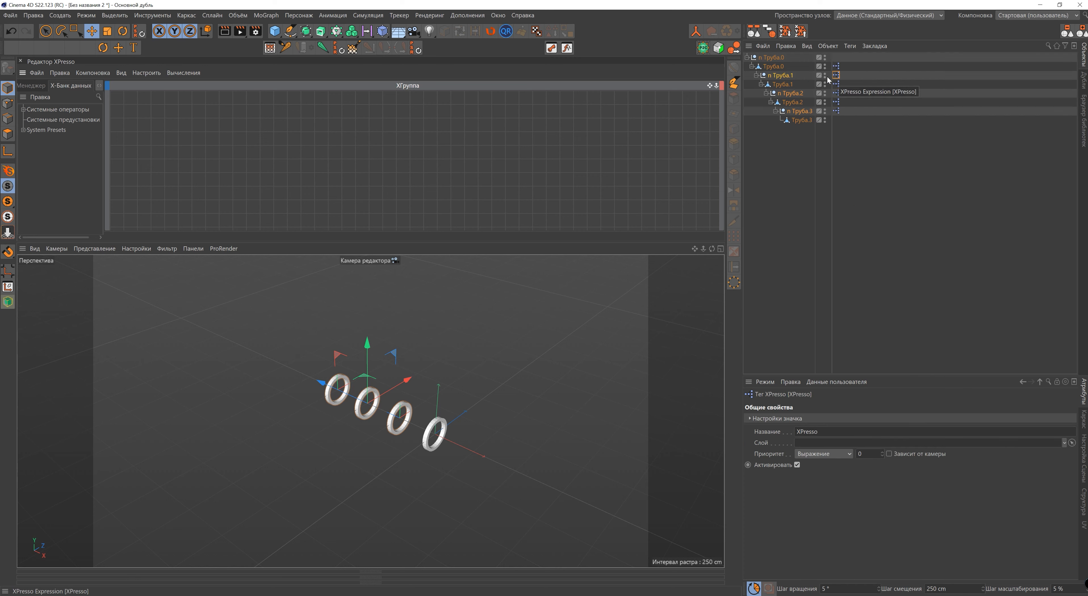
{"action": "left_click_drag", "start_coordinate": [774, 66], "coordinate": [325, 144]}
{"action": "left_click", "coordinate": [447, 152]}
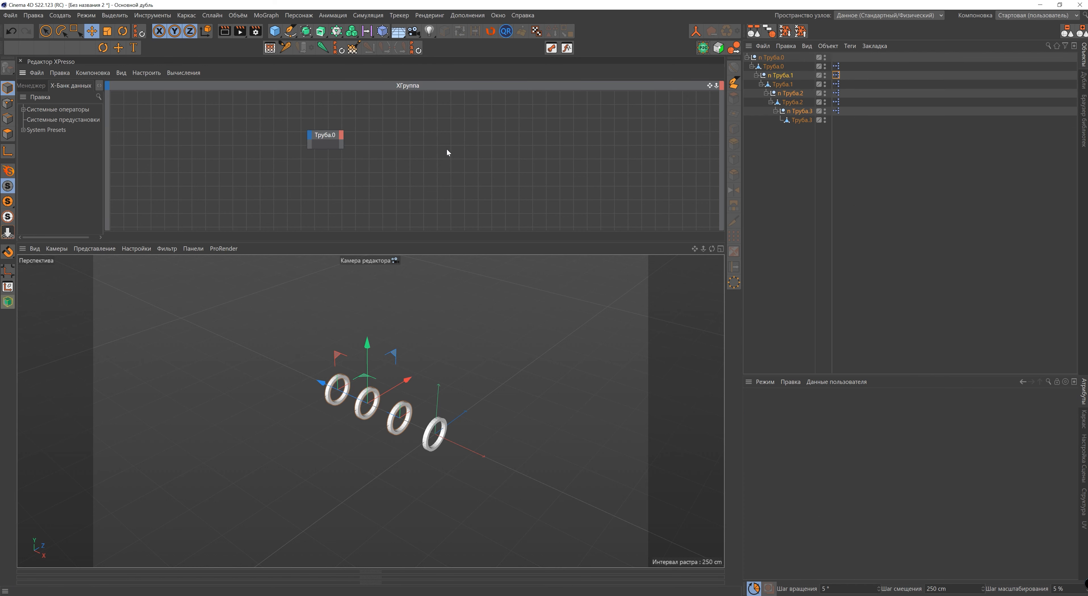
{"action": "left_click_drag", "start_coordinate": [781, 76], "coordinate": [454, 141]}
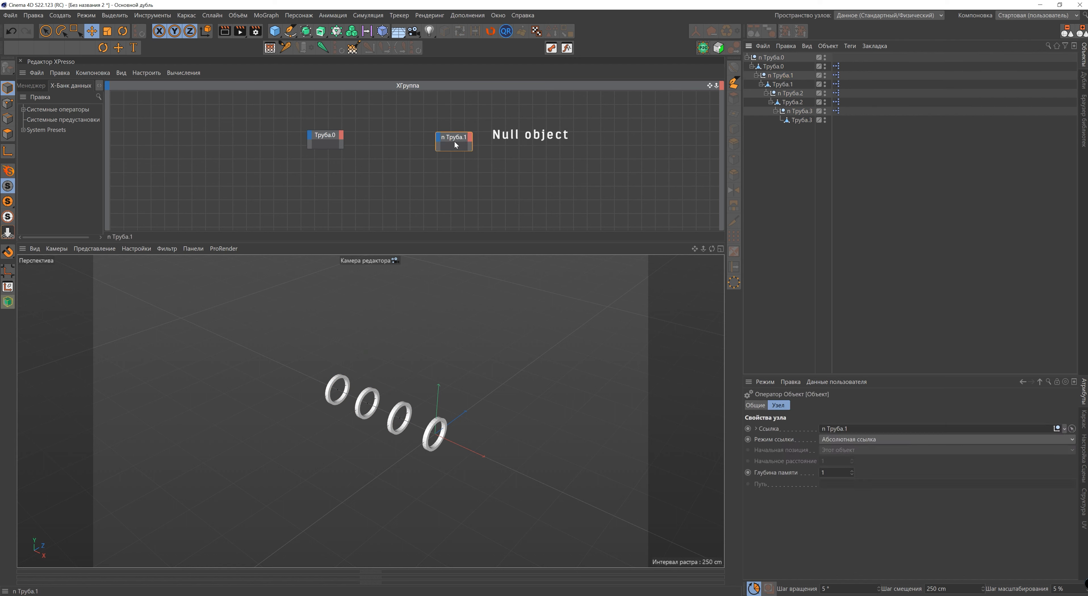
Add frozen rotation H, B and P inputs to the n Труба.1 node.
{"action": "left_click", "coordinate": [438, 137]}
{"action": "mouse_move", "coordinate": [495, 169]}
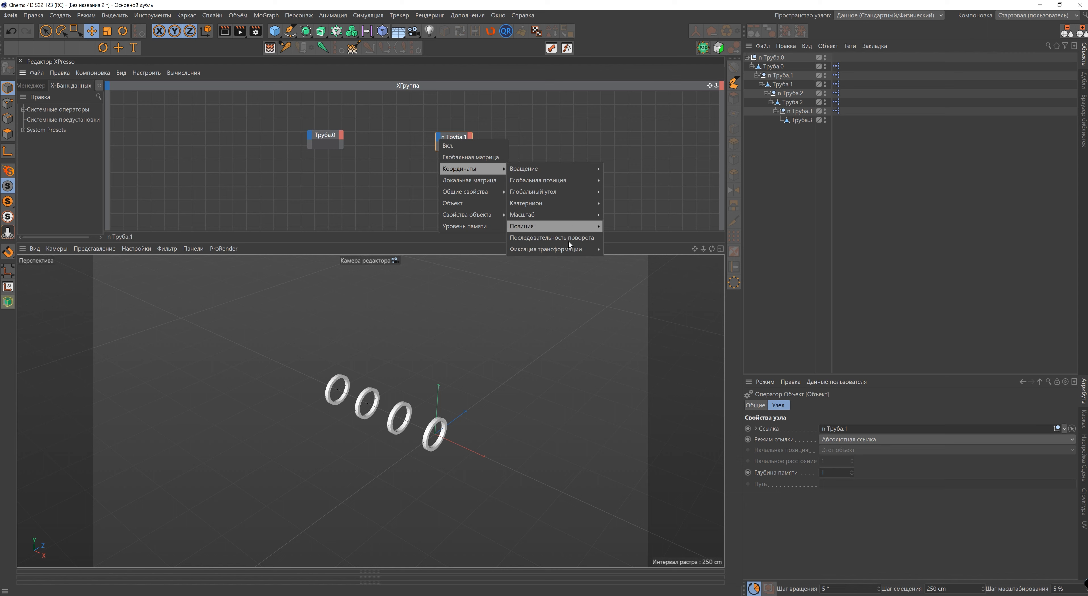
{"action": "mouse_move", "coordinate": [599, 248]}
{"action": "left_click", "coordinate": [677, 262]}
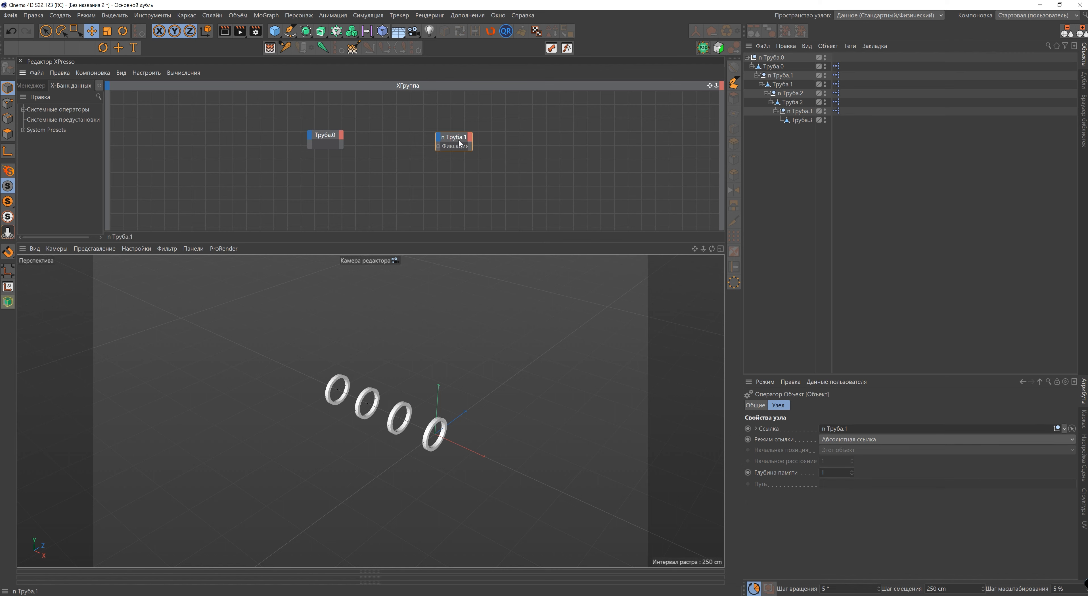
{"action": "left_click", "coordinate": [439, 137]}
{"action": "mouse_move", "coordinate": [495, 164]}
{"action": "mouse_move", "coordinate": [583, 246]}
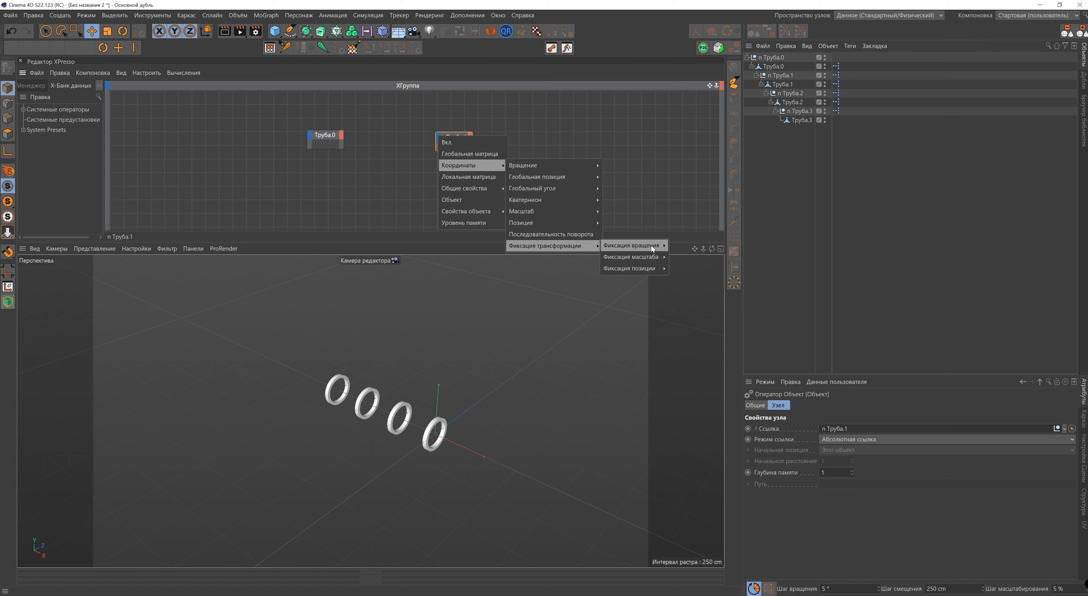
{"action": "left_click", "coordinate": [682, 257]}
{"action": "left_click", "coordinate": [441, 139]}
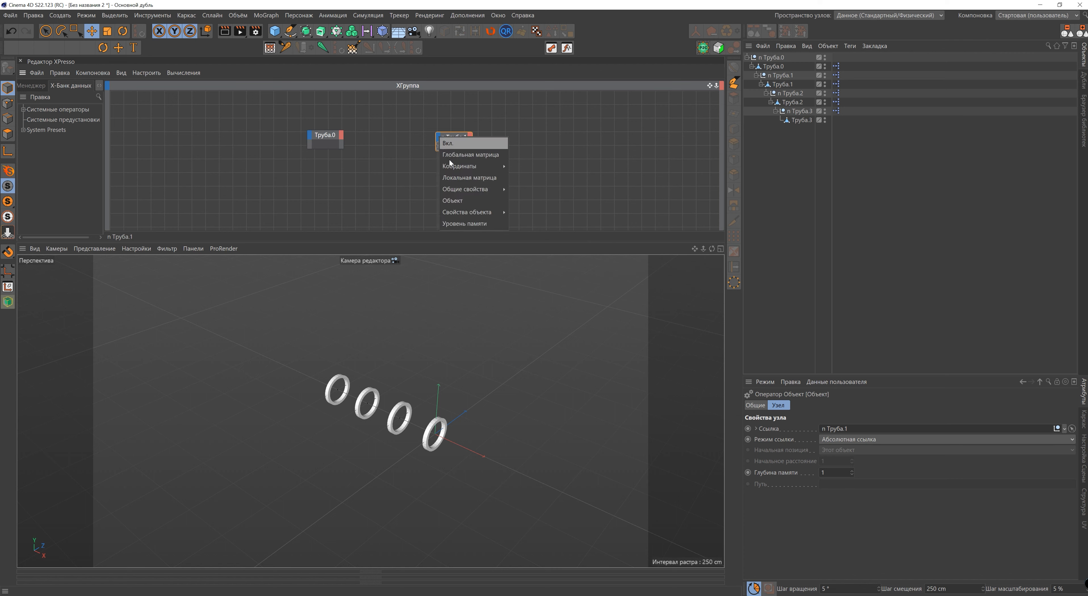
{"action": "mouse_move", "coordinate": [503, 167]}
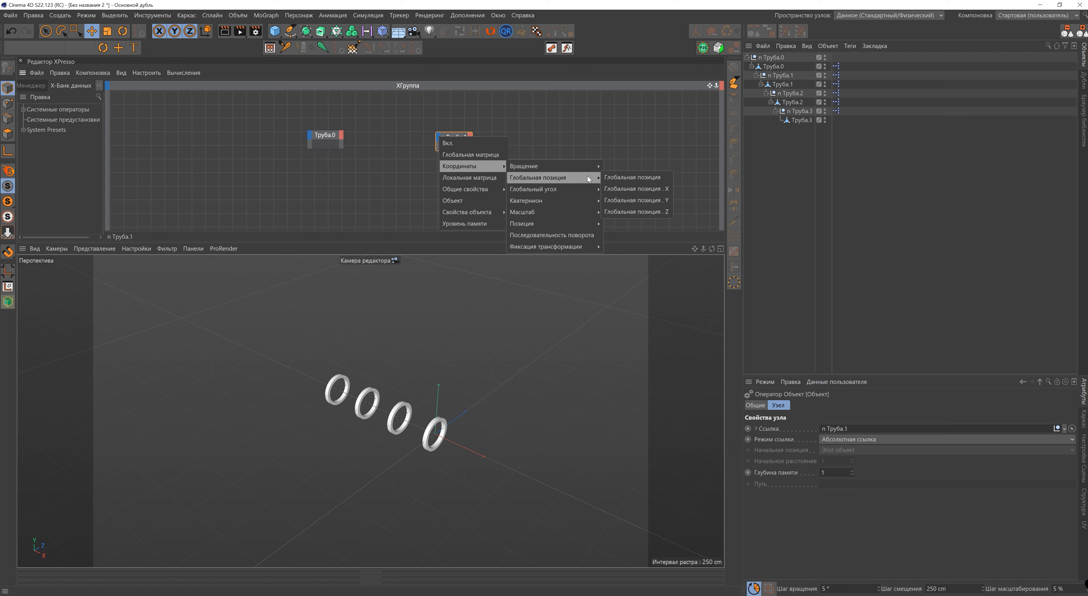
{"action": "mouse_move", "coordinate": [596, 189]}
{"action": "mouse_move", "coordinate": [574, 169]}
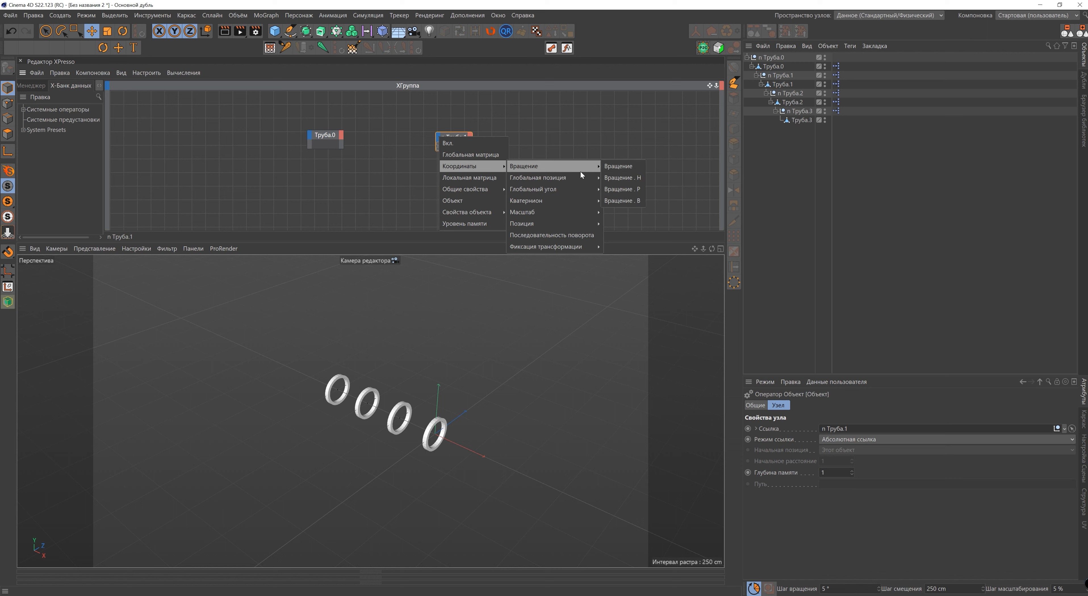
{"action": "mouse_move", "coordinate": [589, 246]}
{"action": "mouse_move", "coordinate": [655, 248]}
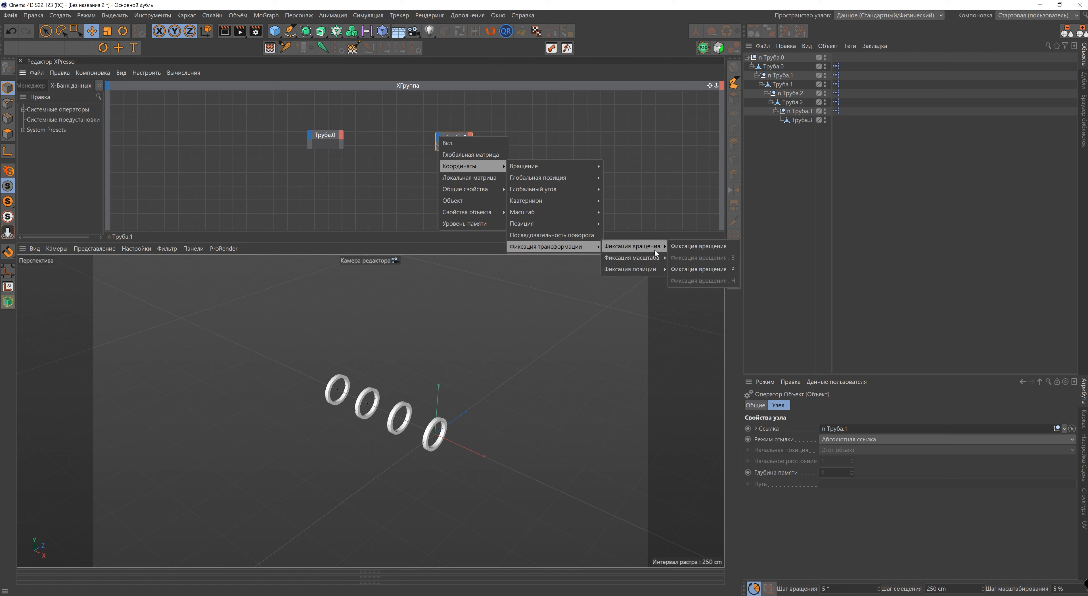
{"action": "left_click", "coordinate": [690, 267]}
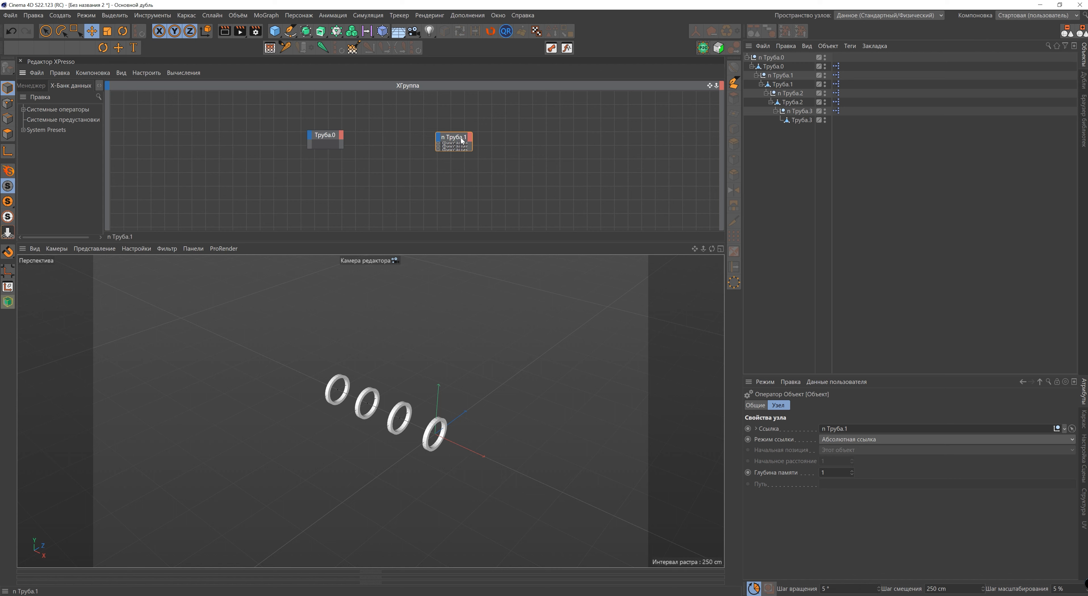
Add frozen rotation H, B and P outputs to the Труба.0 node and connect them to n Труба.1's matching inputs.
{"action": "left_click", "coordinate": [341, 136]}
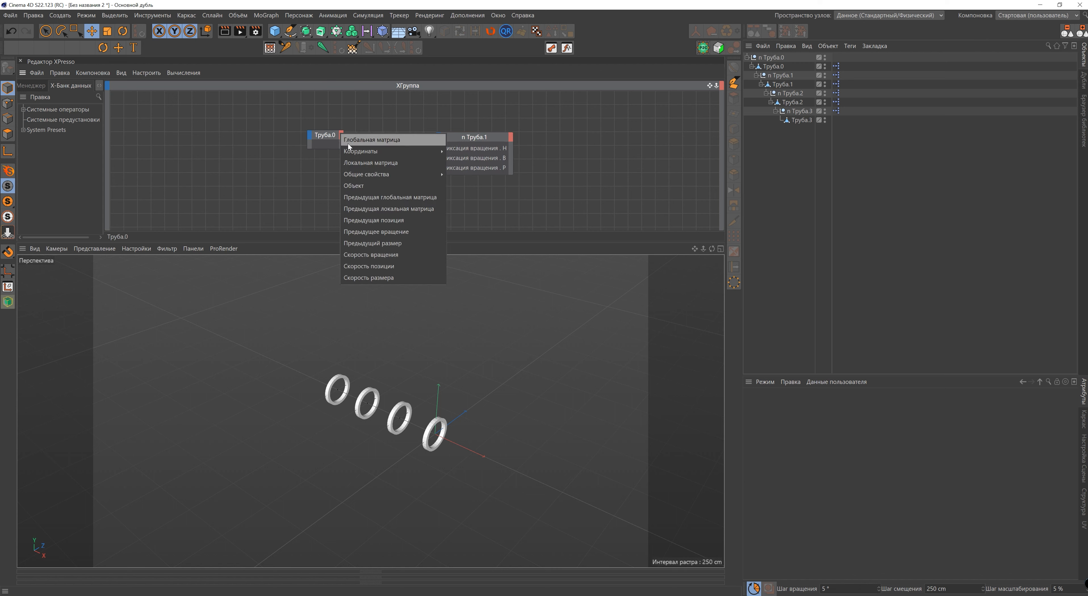
{"action": "mouse_move", "coordinate": [384, 149]}
{"action": "mouse_move", "coordinate": [520, 233]}
{"action": "mouse_move", "coordinate": [571, 232]}
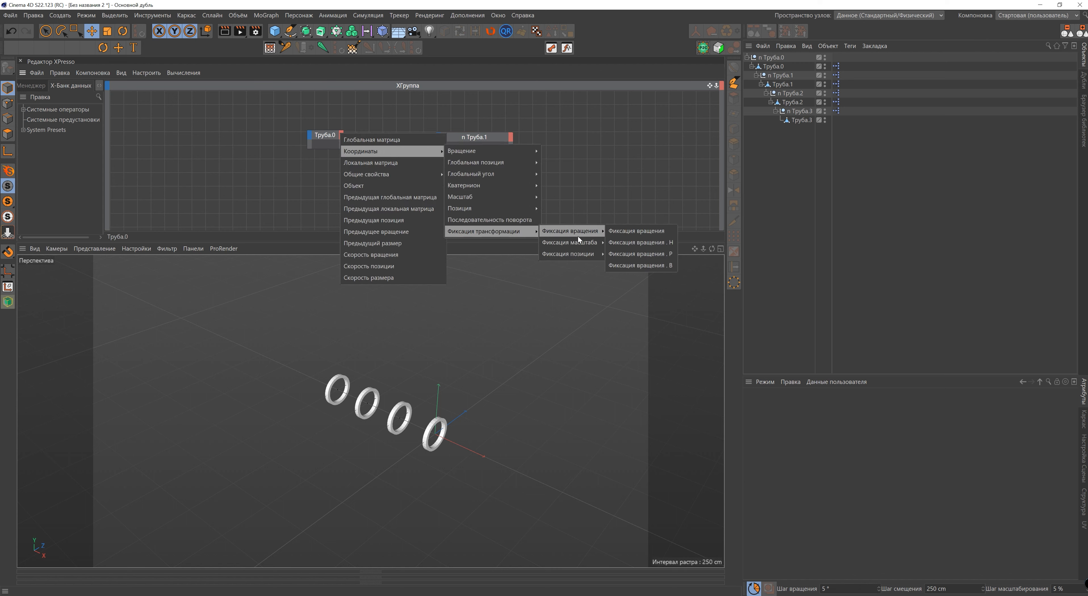
{"action": "left_click", "coordinate": [629, 244]}
{"action": "left_click", "coordinate": [342, 134]}
{"action": "mouse_move", "coordinate": [397, 150]}
{"action": "mouse_move", "coordinate": [517, 230]}
{"action": "mouse_move", "coordinate": [569, 230]}
{"action": "left_click", "coordinate": [644, 240]}
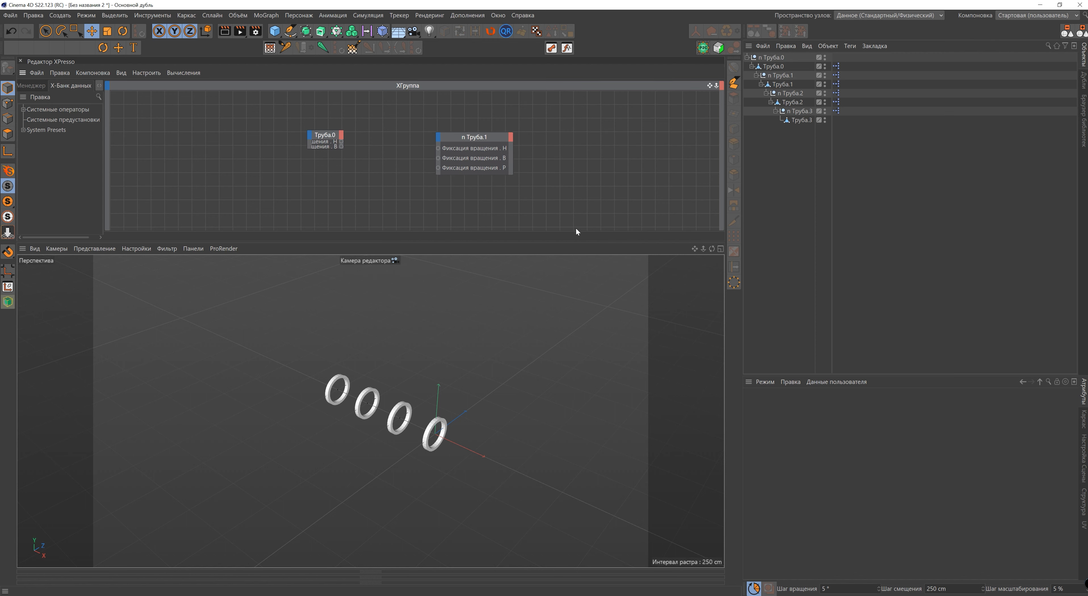
{"action": "left_click", "coordinate": [343, 133]}
{"action": "mouse_move", "coordinate": [372, 152]}
{"action": "mouse_move", "coordinate": [509, 232]}
{"action": "mouse_move", "coordinate": [583, 232]}
{"action": "left_click", "coordinate": [631, 255]}
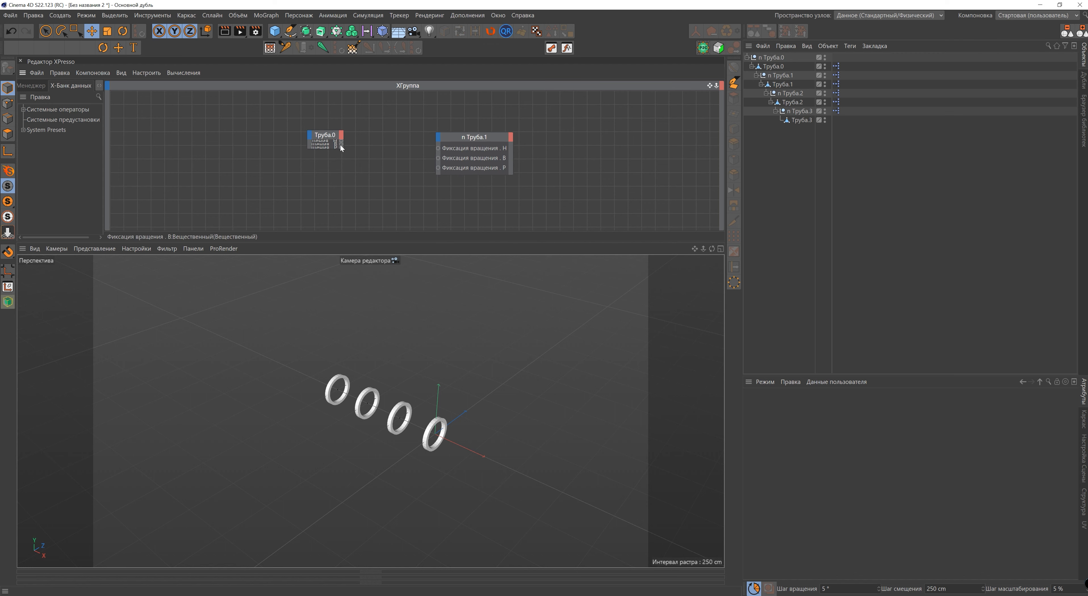
{"action": "left_click_drag", "start_coordinate": [382, 147], "coordinate": [436, 168]}
Copy the two wired nodes into n Труба.2's XPresso and relink them to Труба.1 and n Труба.2.
{"action": "left_click_drag", "start_coordinate": [365, 122], "coordinate": [509, 183]}
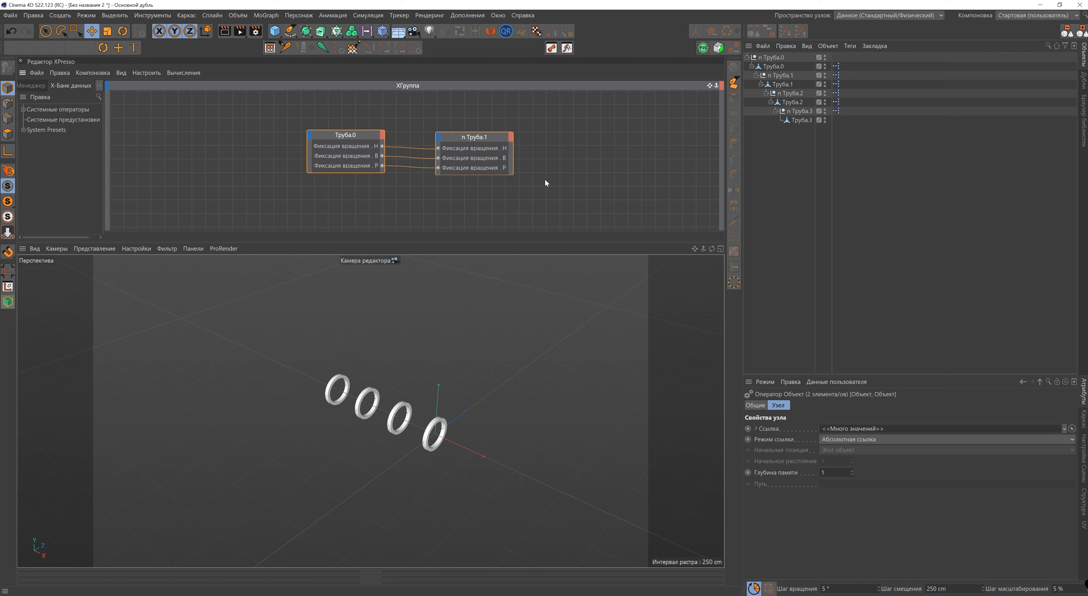
{"action": "left_click", "coordinate": [836, 86]}
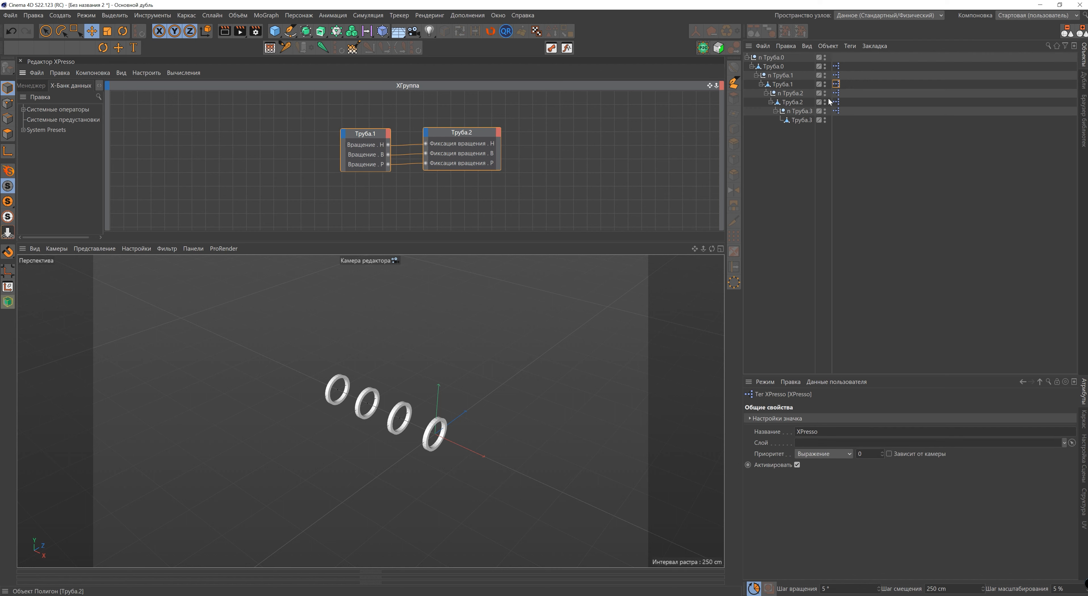
{"action": "left_click", "coordinate": [836, 92]}
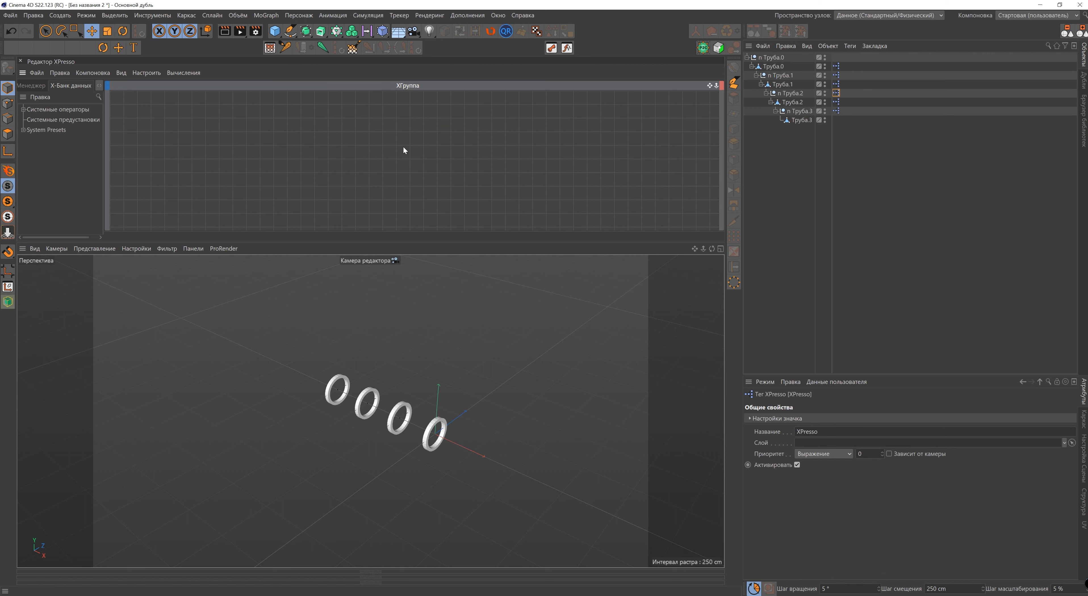
{"action": "key", "text": "ctrl+v"}
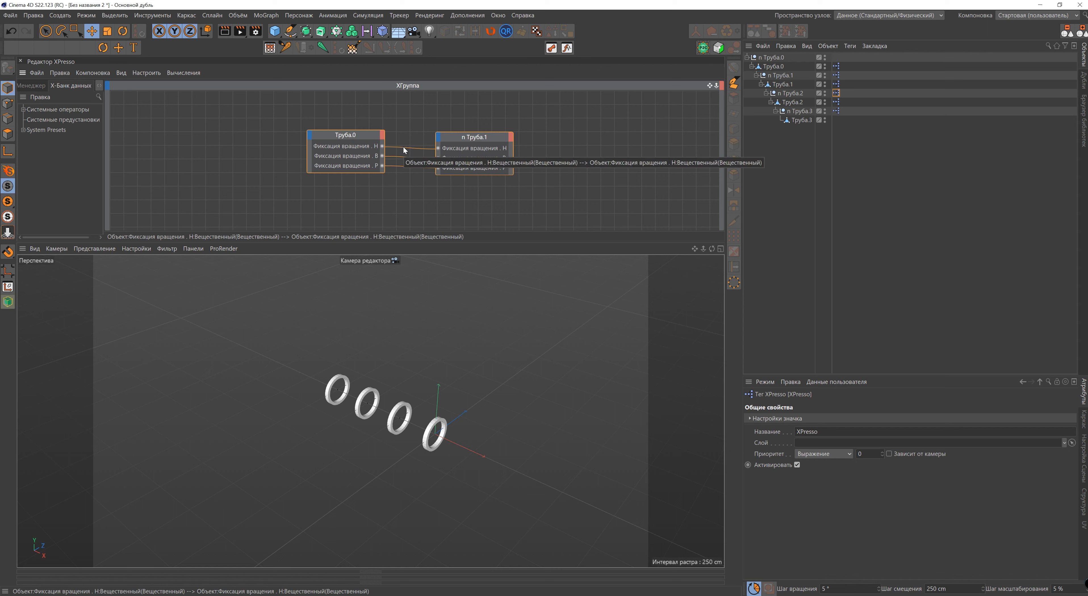
{"action": "left_click", "coordinate": [595, 118]}
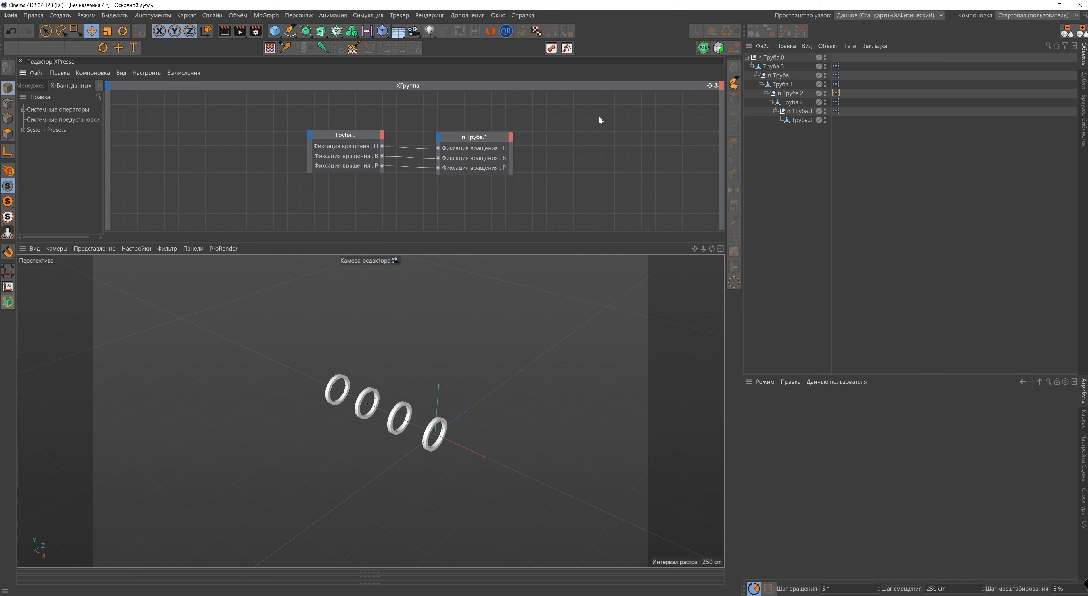
{"action": "left_click_drag", "start_coordinate": [377, 156], "coordinate": [349, 154]}
{"action": "left_click_drag", "start_coordinate": [501, 139], "coordinate": [475, 153]}
Copy the relinked nodes into n Труба.3's XPresso and relink them to Труба.2 and n Труба.3.
{"action": "left_click", "coordinate": [838, 111]}
{"action": "left_click_drag", "start_coordinate": [325, 117], "coordinate": [516, 192]}
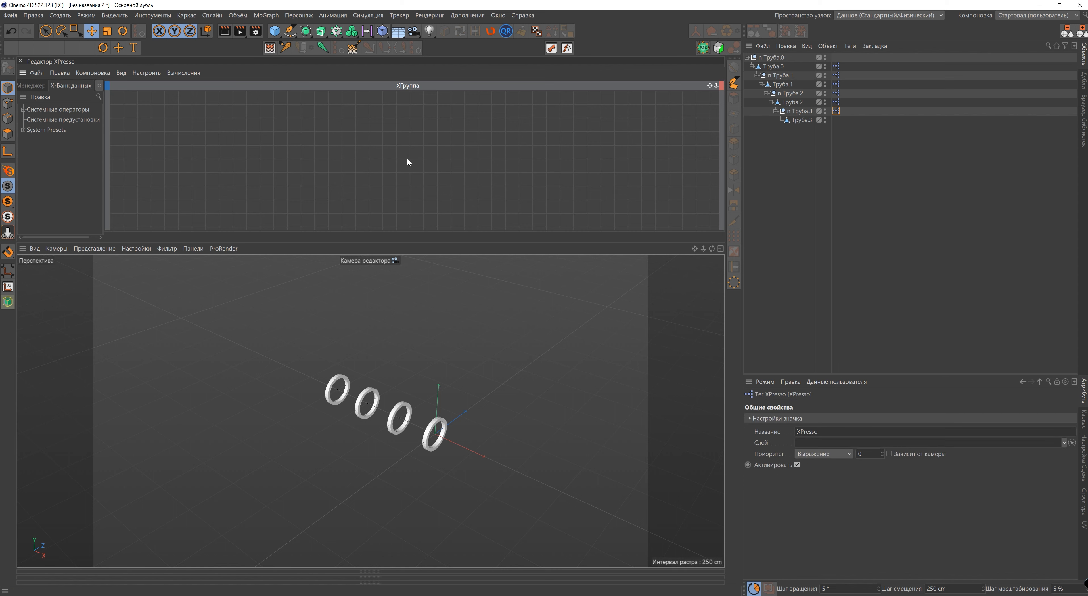
{"action": "left_click", "coordinate": [407, 158]}
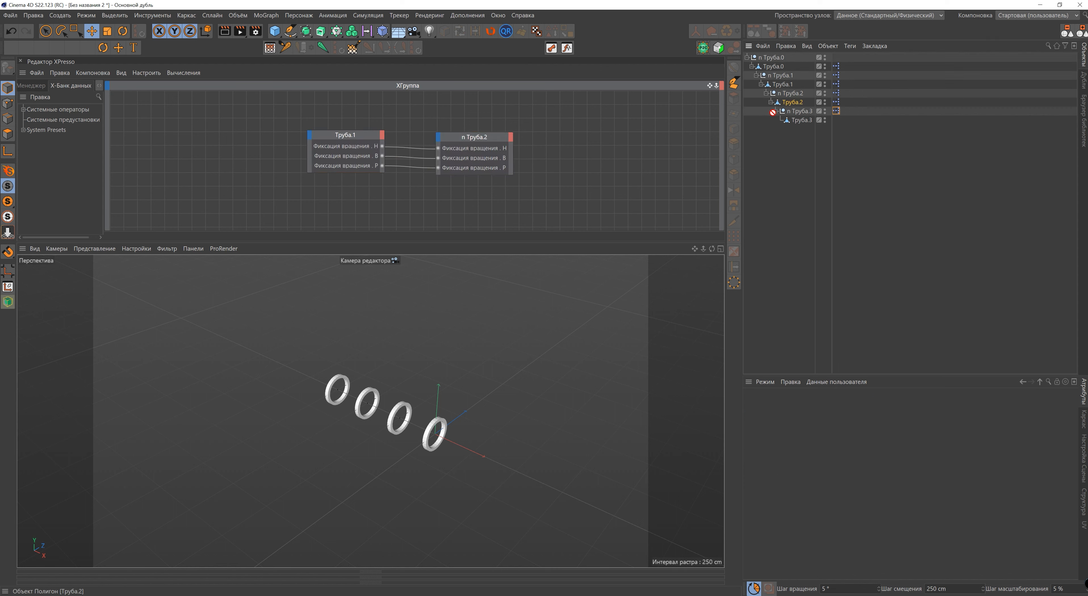
{"action": "left_click_drag", "start_coordinate": [373, 158], "coordinate": [379, 150]}
{"action": "left_click_drag", "start_coordinate": [480, 157], "coordinate": [488, 157]}
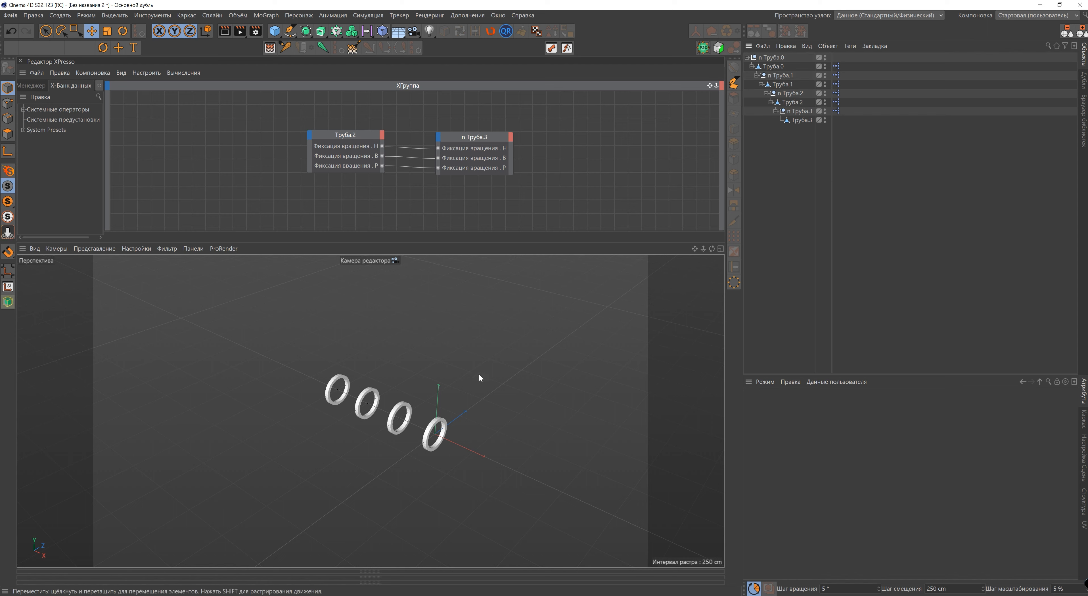
Try rotating the Труба.0 ring to test the chain, undo the rotation and deselect the ring.
{"action": "left_click", "coordinate": [447, 425]}
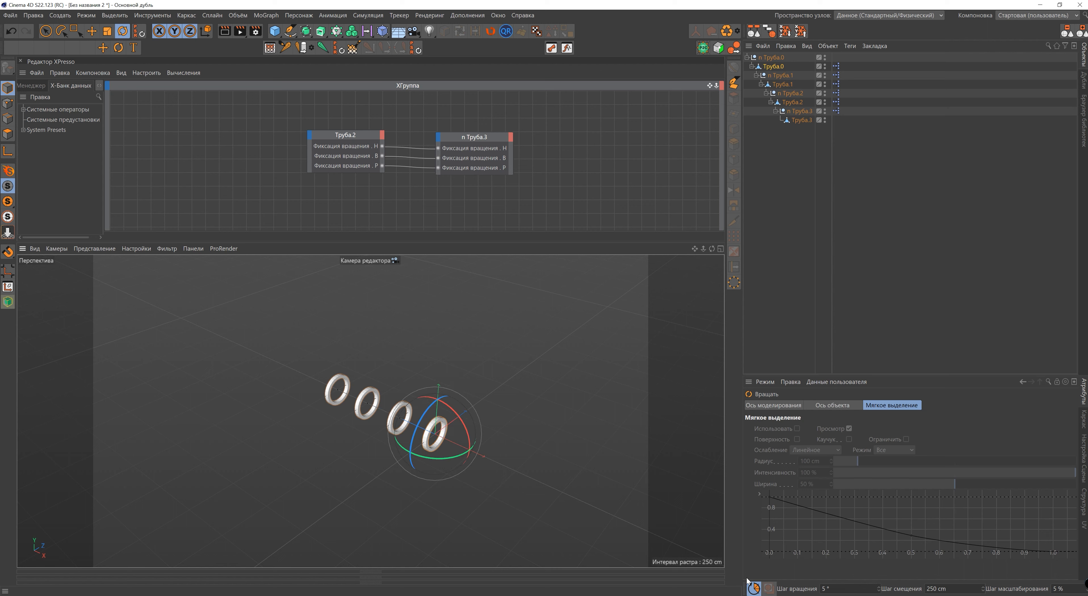
{"action": "mouse_move", "coordinate": [445, 434]}
{"action": "left_mouse_down"}
{"action": "mouse_move", "coordinate": [395, 460]}
{"action": "mouse_move", "coordinate": [470, 441]}
{"action": "mouse_move", "coordinate": [424, 436]}
{"action": "left_mouse_up"}
{"action": "left_click_drag", "start_coordinate": [371, 412], "coordinate": [259, 427], "text": "alt"}
{"action": "left_click_drag", "start_coordinate": [434, 394], "coordinate": [523, 395], "text": "alt"}
{"action": "key", "text": "ctrl+z"}
{"action": "left_click_drag", "start_coordinate": [369, 411], "coordinate": [492, 392], "text": "alt"}
{"action": "left_click", "coordinate": [571, 366]}
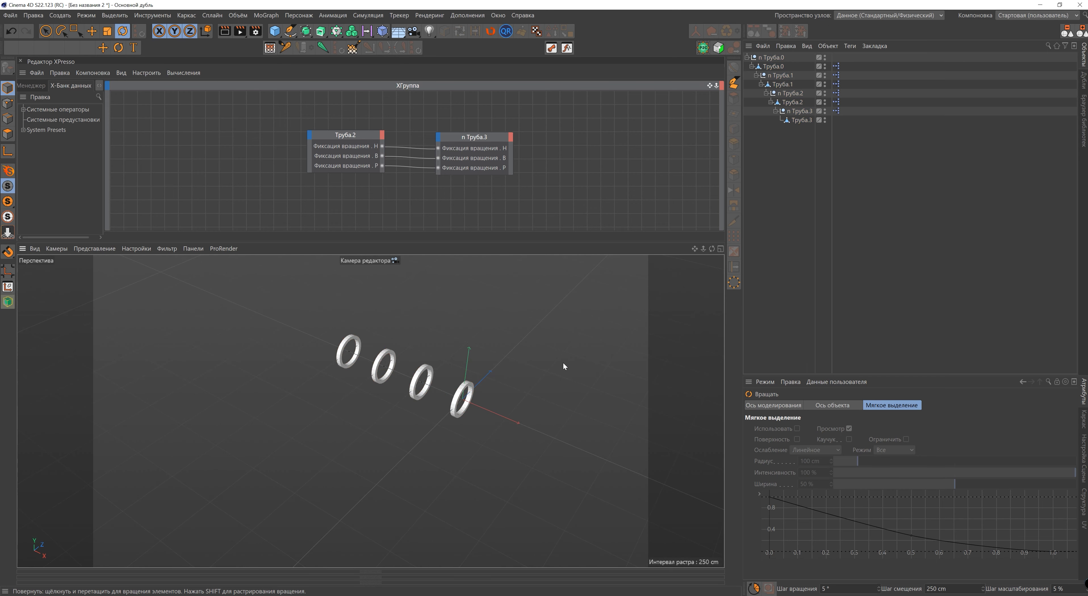
Add a Принуждение tag to n Труба.3 and enable its ПМВ constraint for rotation only, with local rotation turned on.
{"action": "left_click", "coordinate": [800, 112]}
{"action": "right_click", "coordinate": [803, 112]}
{"action": "mouse_move", "coordinate": [885, 125]}
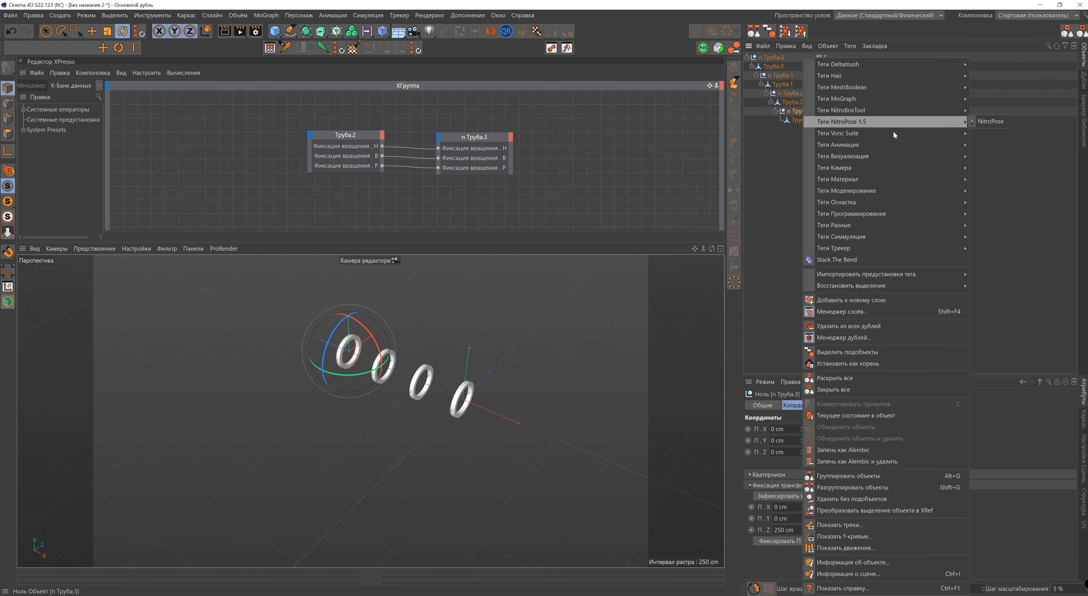
{"action": "mouse_move", "coordinate": [922, 201]}
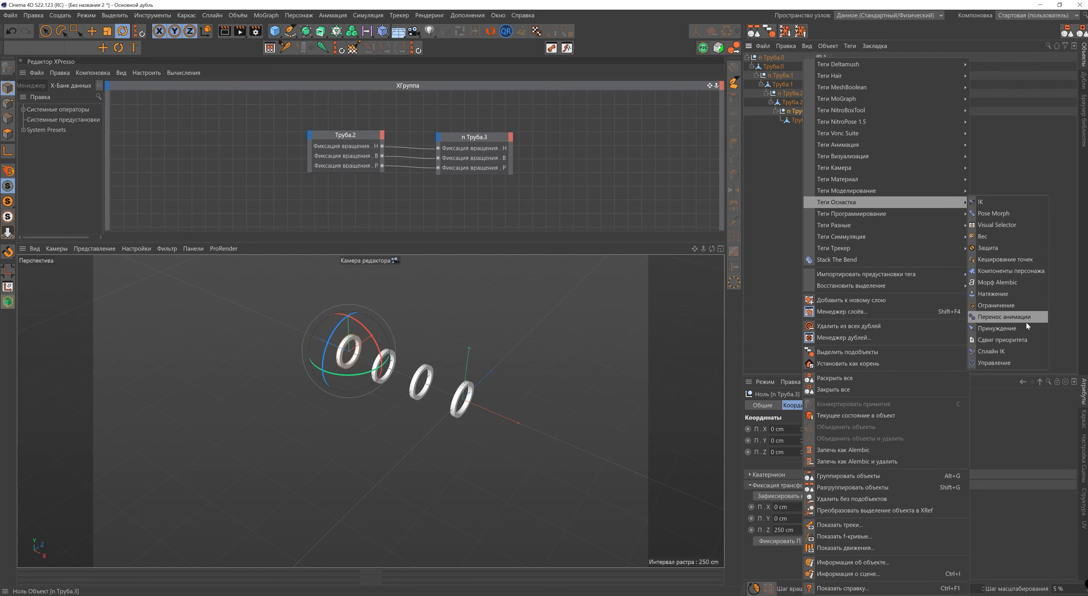
{"action": "left_click", "coordinate": [1028, 329]}
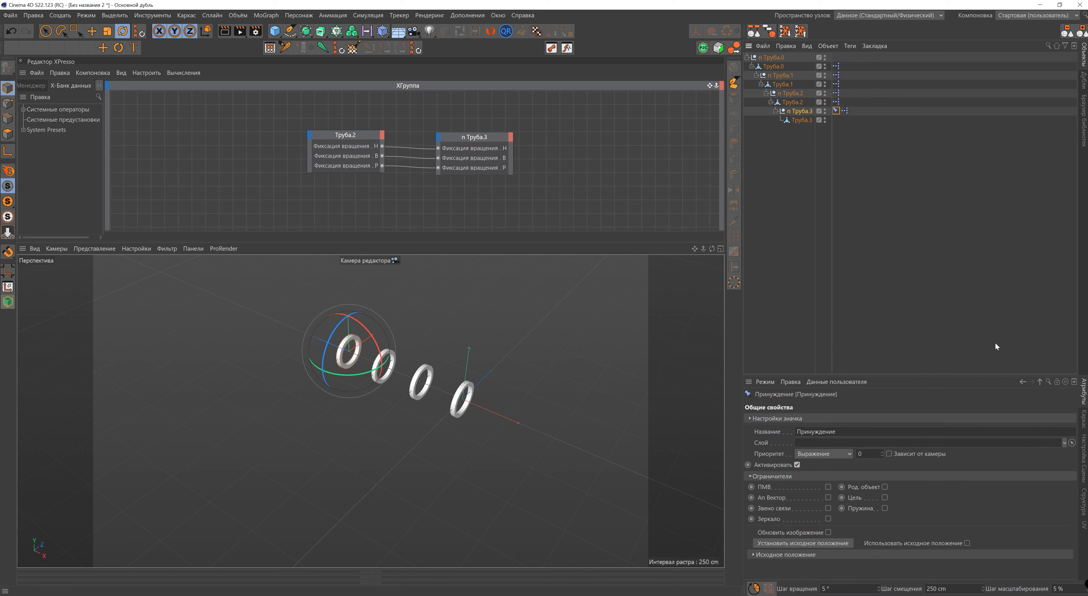
{"action": "left_click", "coordinate": [827, 487]}
{"action": "left_click", "coordinate": [778, 405]}
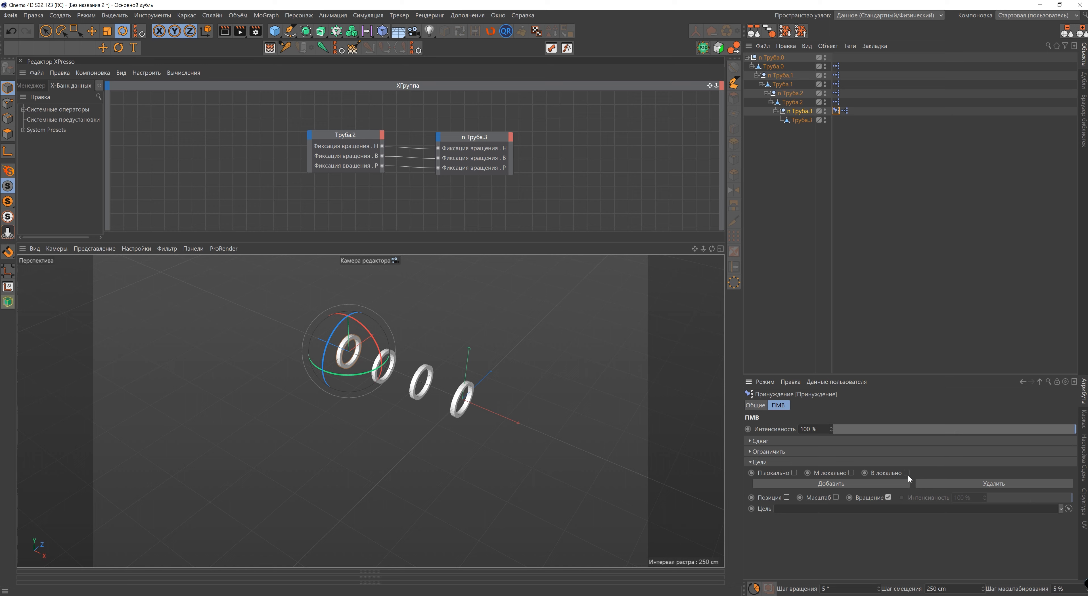
{"action": "left_click", "coordinate": [762, 405]}
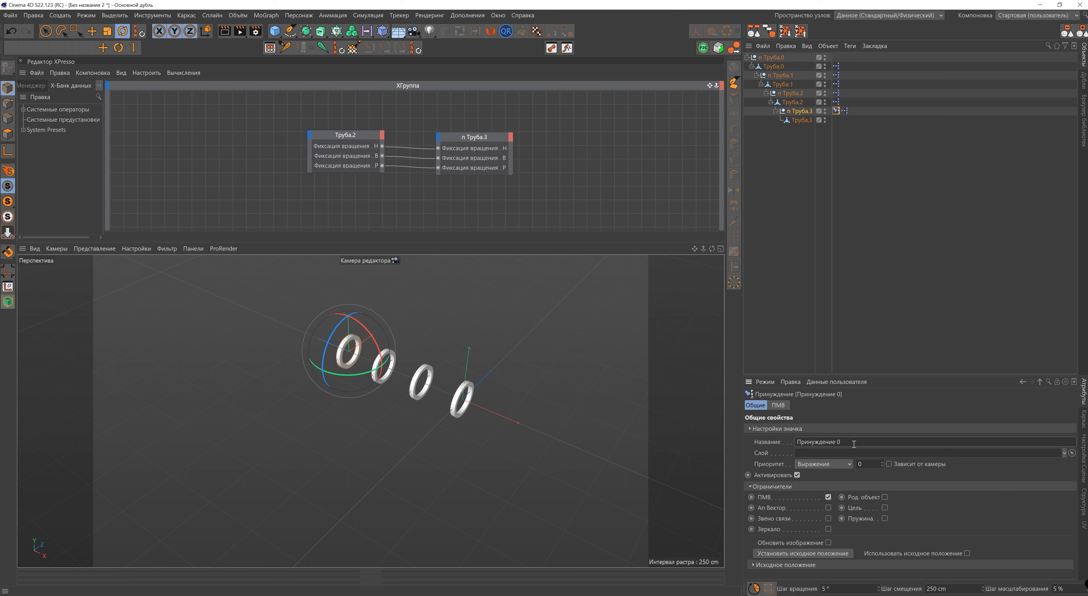
Move n Труба.3's Принуждение tag after its XPresso tag and set Труба.0 as the ПМВ target.
{"action": "left_click_drag", "start_coordinate": [852, 117], "coordinate": [846, 112]}
{"action": "left_click", "coordinate": [779, 57]}
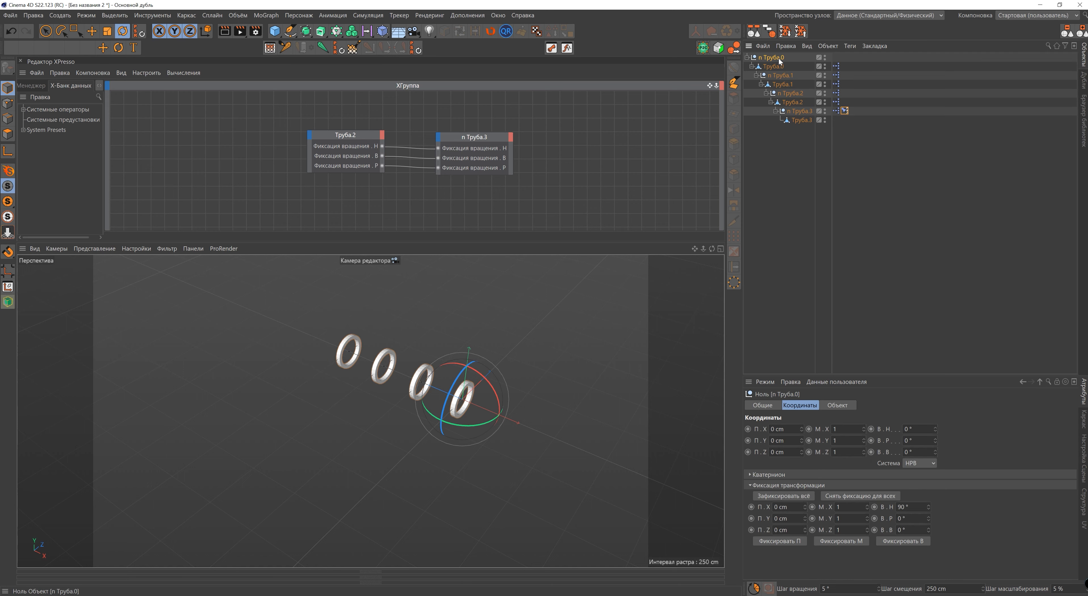
{"action": "left_click", "coordinate": [844, 111]}
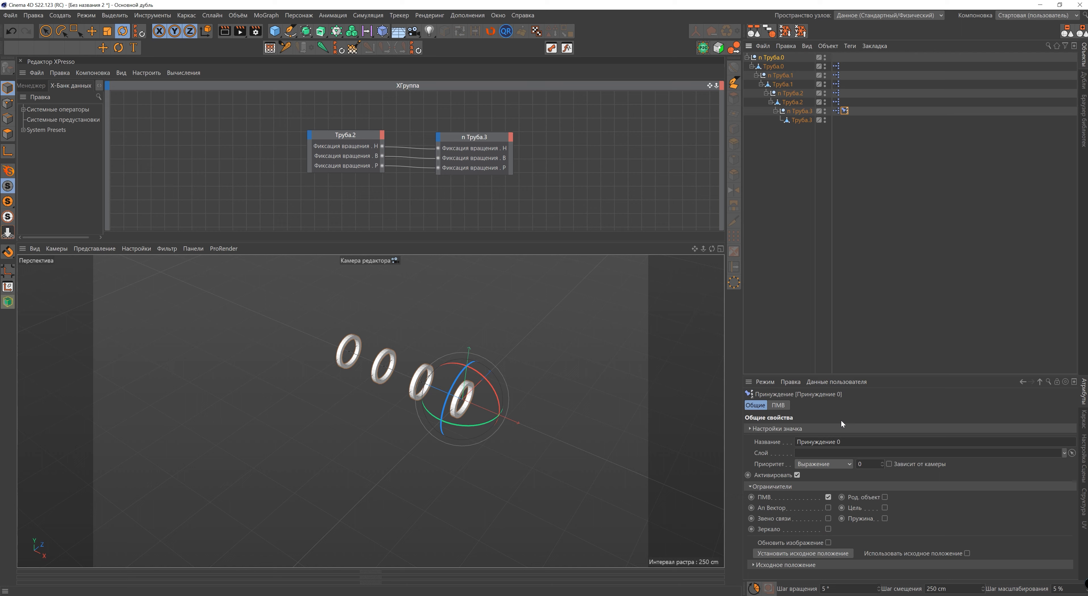
{"action": "left_click", "coordinate": [779, 405]}
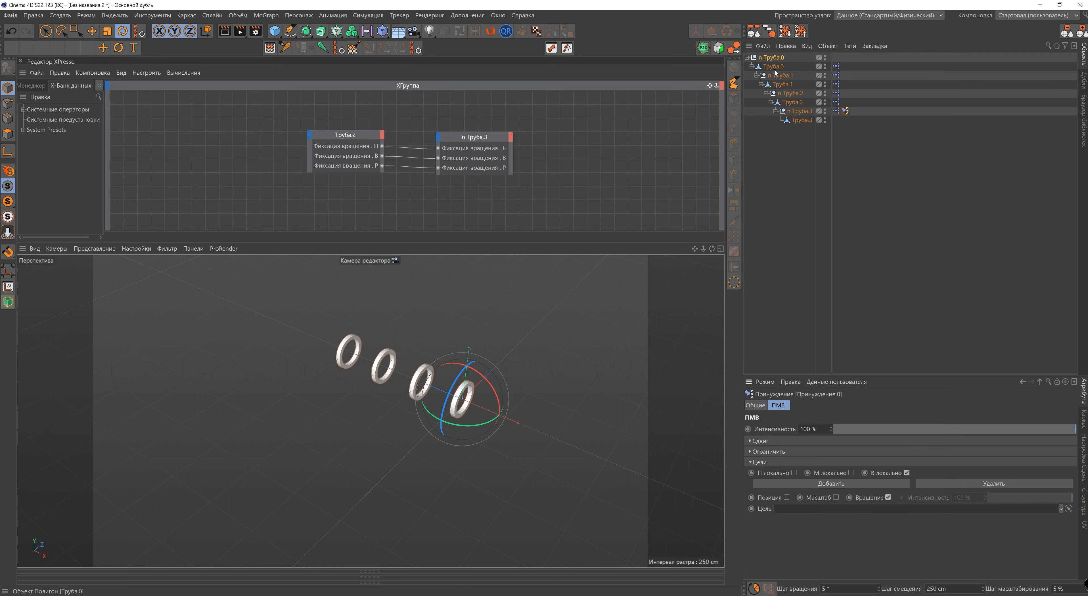
{"action": "left_click_drag", "start_coordinate": [825, 368], "coordinate": [819, 508]}
Rotate the Труба.0 ring freely to about H -43°, P 10°, B -21° to test the chain.
{"action": "left_click", "coordinate": [470, 401]}
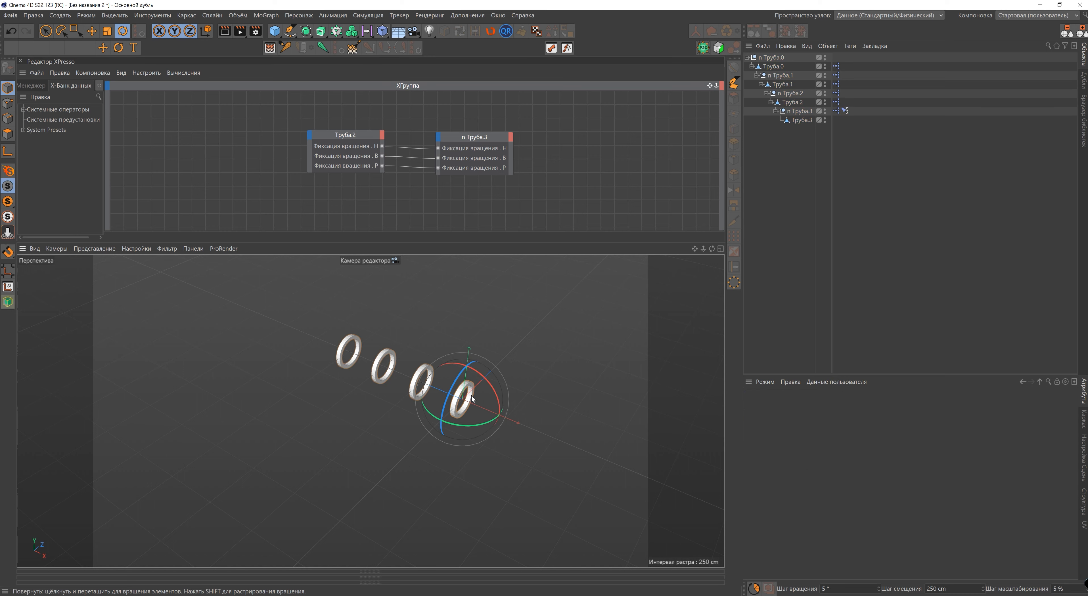
{"action": "left_click_drag", "start_coordinate": [477, 404], "coordinate": [441, 417]}
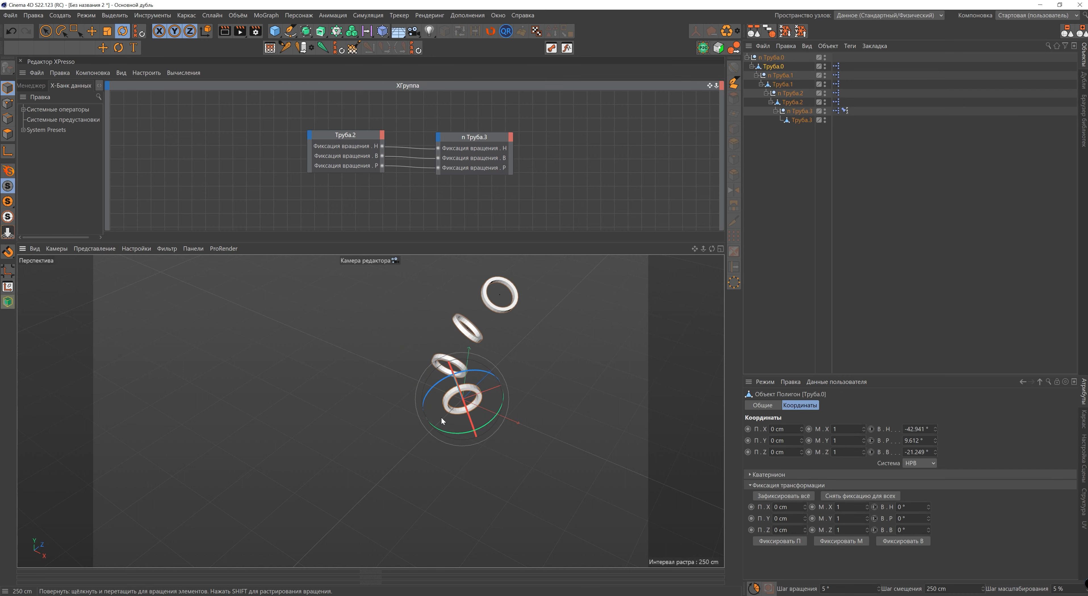
Undo the Труба.0 rotation and place a copy of n Труба.3 with its ring under Труба.3, moved further along the row.
{"action": "key", "text": "ctrl+z"}
{"action": "left_click", "coordinate": [800, 111]}
{"action": "left_click_drag", "start_coordinate": [804, 121], "coordinate": [804, 123], "text": "ctrl"}
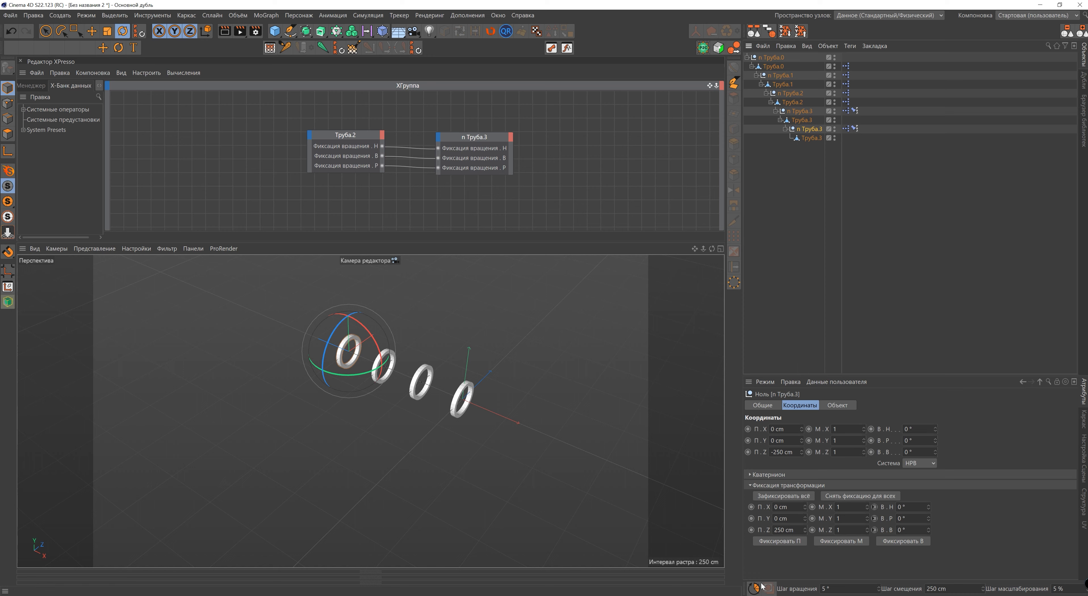
{"action": "key", "text": "e"}
{"action": "left_click_drag", "start_coordinate": [309, 332], "coordinate": [278, 320]}
Rename the copied null to n Труба.4 and its ring to Труба.4, and delete the null's copied XPresso and Принуждение tags.
{"action": "double_click", "coordinate": [827, 130]}
{"action": "left_click_drag", "start_coordinate": [827, 130], "coordinate": [819, 131]}
{"action": "type", "text": ".4"}
{"action": "left_click", "coordinate": [821, 140]}
{"action": "double_click", "coordinate": [819, 137]}
{"action": "type", "text": "4"}
{"action": "key", "text": "Return"}
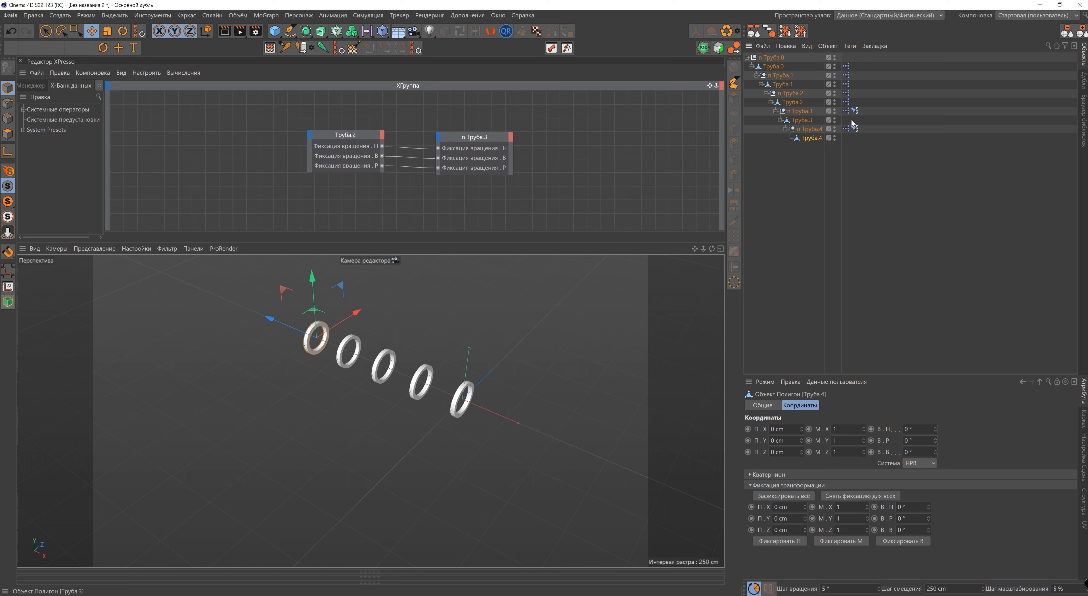
{"action": "left_click_drag", "start_coordinate": [848, 141], "coordinate": [859, 128]}
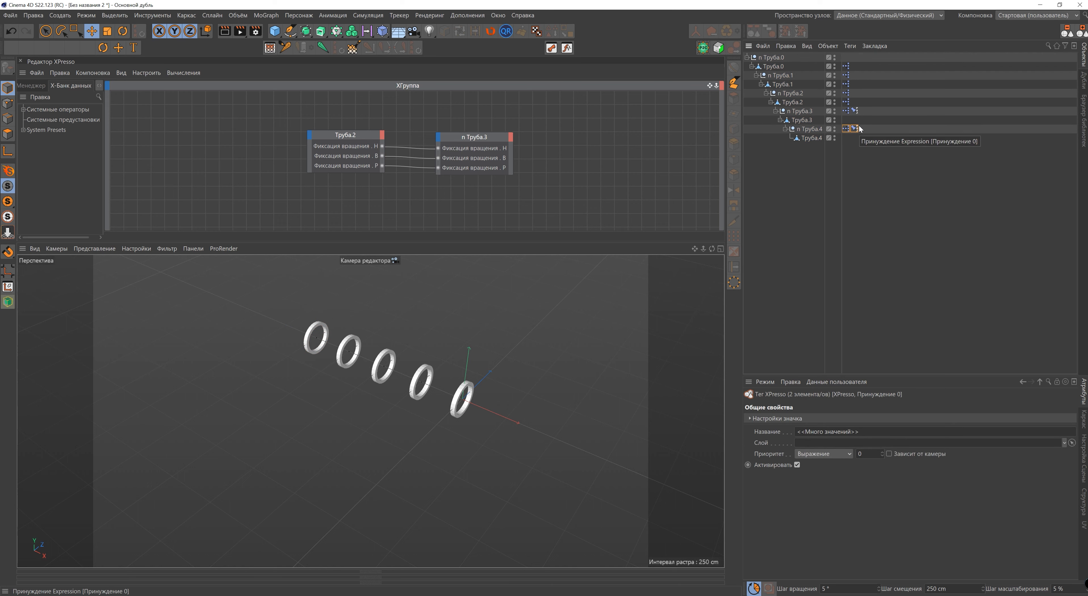
{"action": "key", "text": "Delete"}
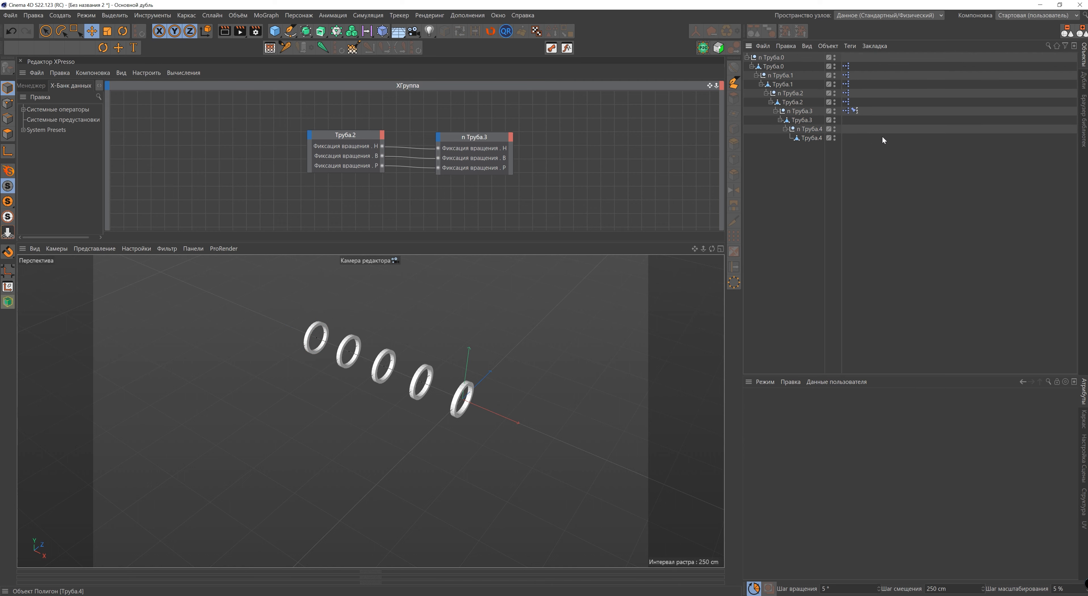
Copy the ring XPresso tag onto Труба.3 and relink its nodes so Труба.3's rotation drives Труба.4's frozen rotation.
{"action": "left_click", "coordinate": [848, 112]}
{"action": "left_click_drag", "start_coordinate": [846, 118], "coordinate": [785, 128], "text": "ctrl"}
{"action": "left_click_drag", "start_coordinate": [374, 156], "coordinate": [375, 156]}
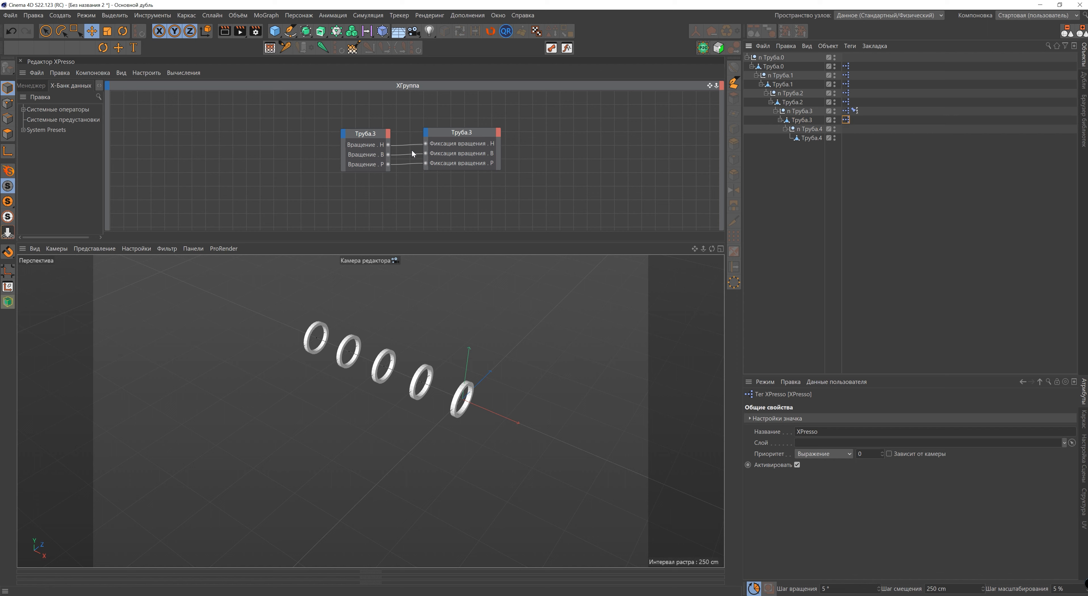
{"action": "left_click_drag", "start_coordinate": [523, 161], "coordinate": [475, 156]}
Copy n Труба.3's XPresso tag onto n Труба.4 and relink its nodes to Труба.3 and n Труба.4.
{"action": "left_click", "coordinate": [846, 111]}
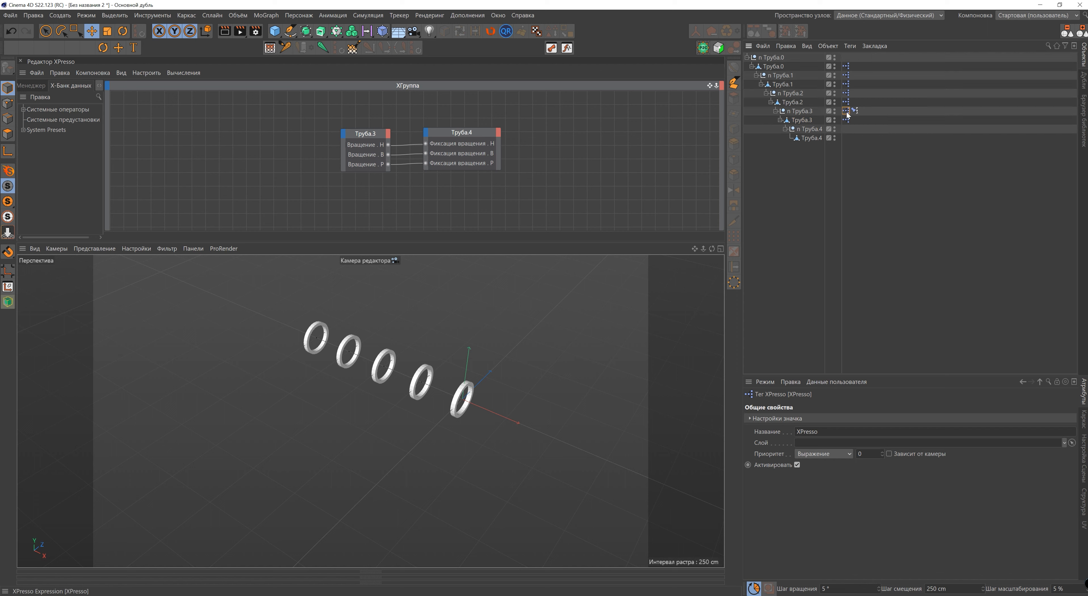
{"action": "left_click", "coordinate": [846, 129]}
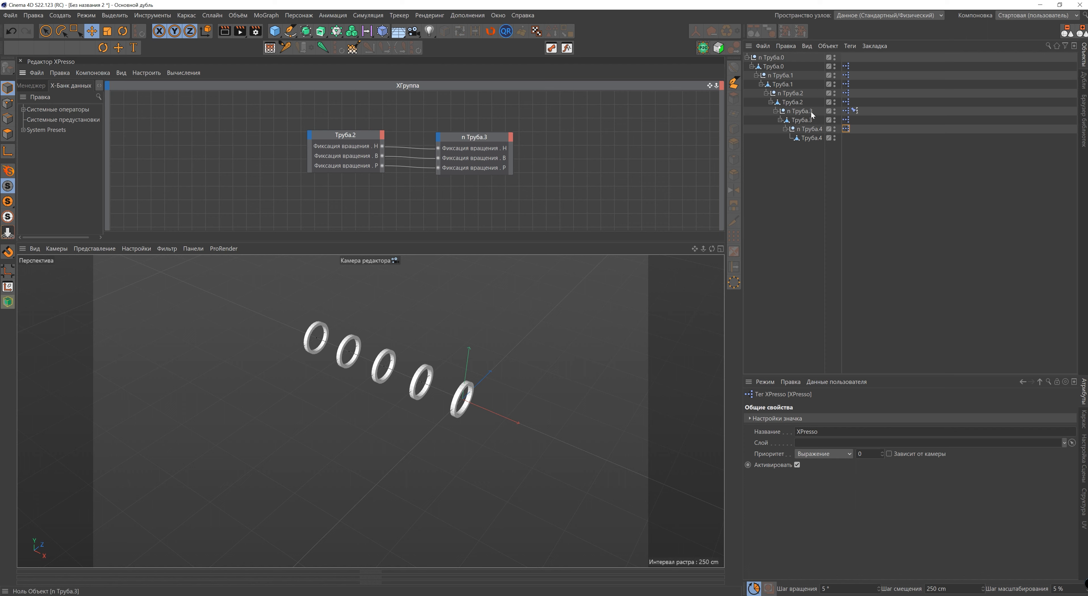
{"action": "left_click_drag", "start_coordinate": [801, 119], "coordinate": [337, 156]}
{"action": "left_click_drag", "start_coordinate": [809, 131], "coordinate": [490, 163]}
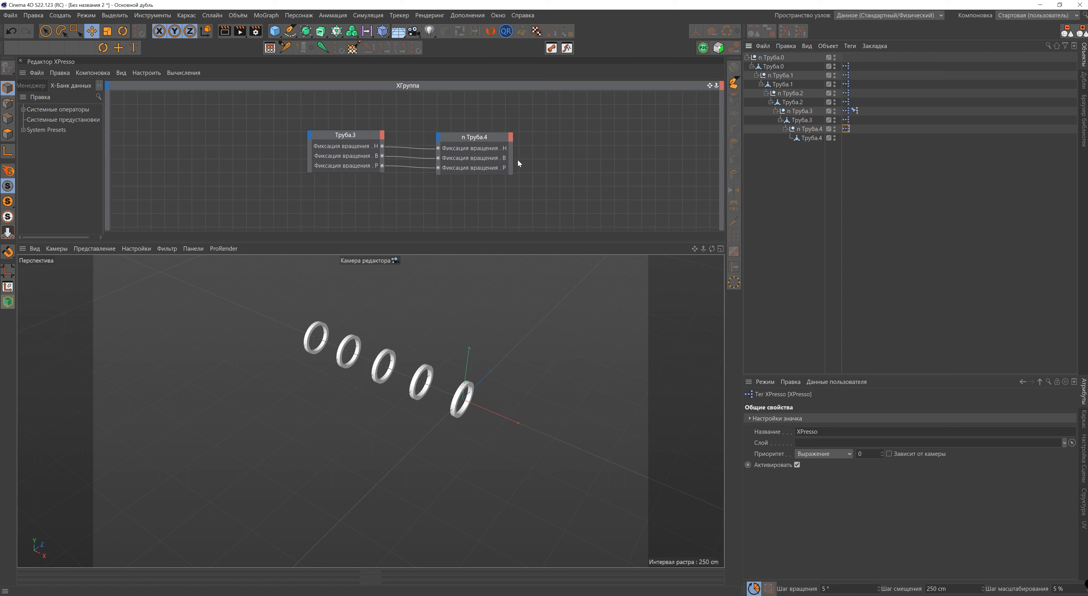
Copy n Труба.3's Принуждение tag to n Труба.4 and add a second Принуждение tag after it with ПМВ enabled.
{"action": "left_click", "coordinate": [855, 111]}
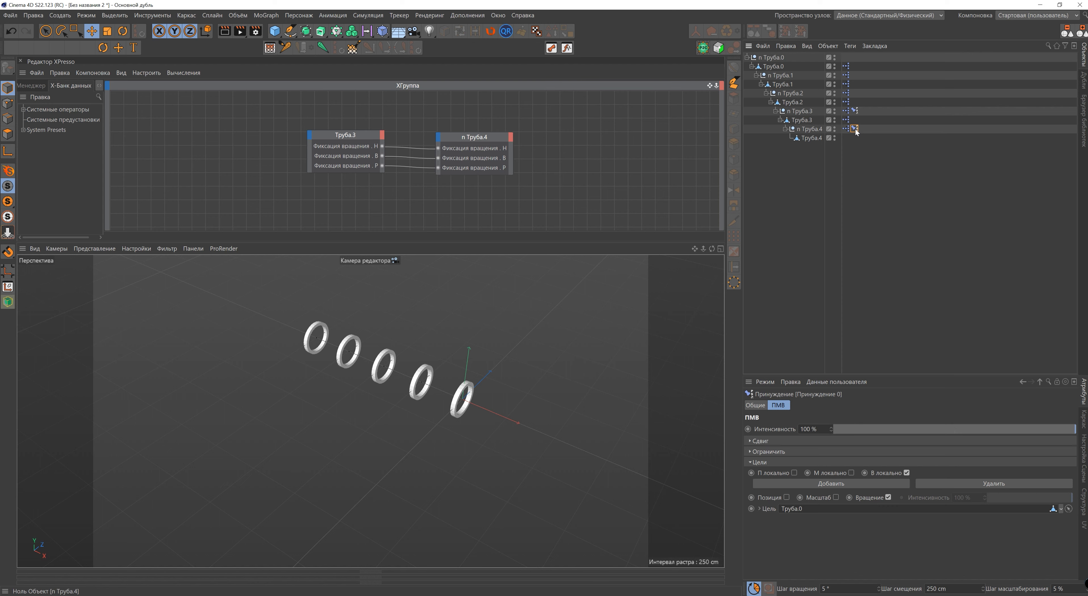
{"action": "right_click", "coordinate": [807, 130]}
{"action": "mouse_move", "coordinate": [929, 203]}
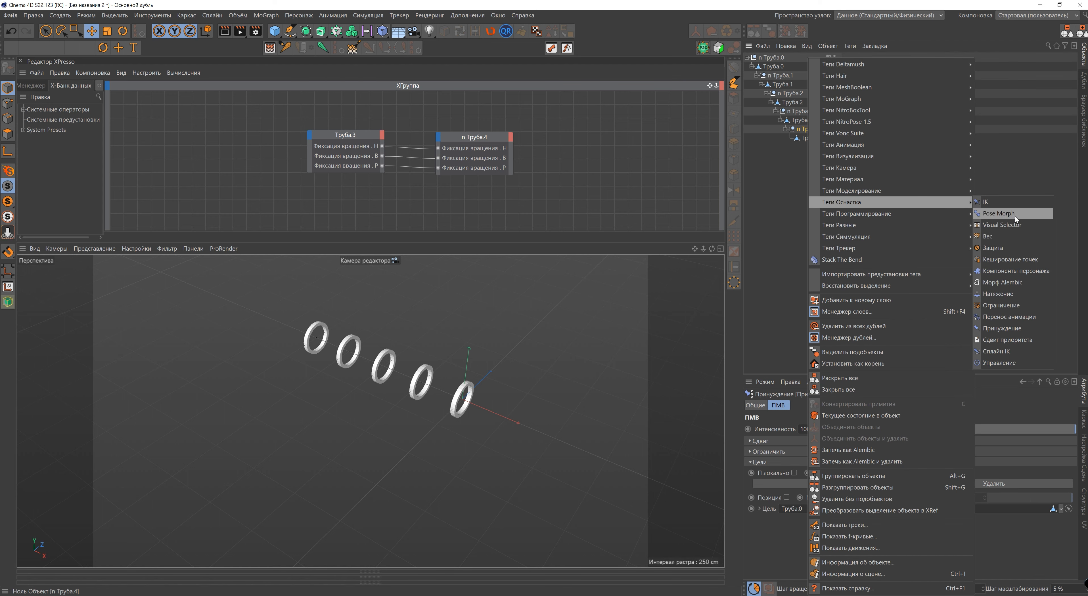
{"action": "left_click", "coordinate": [1031, 328]}
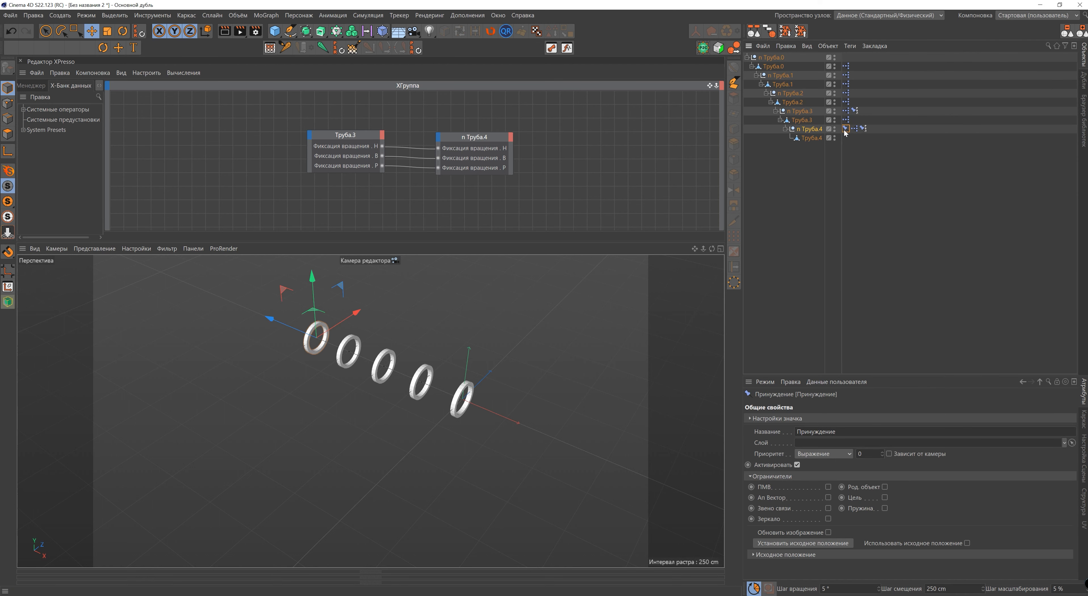
{"action": "left_click_drag", "start_coordinate": [873, 131], "coordinate": [872, 130]}
{"action": "left_click", "coordinate": [828, 487]}
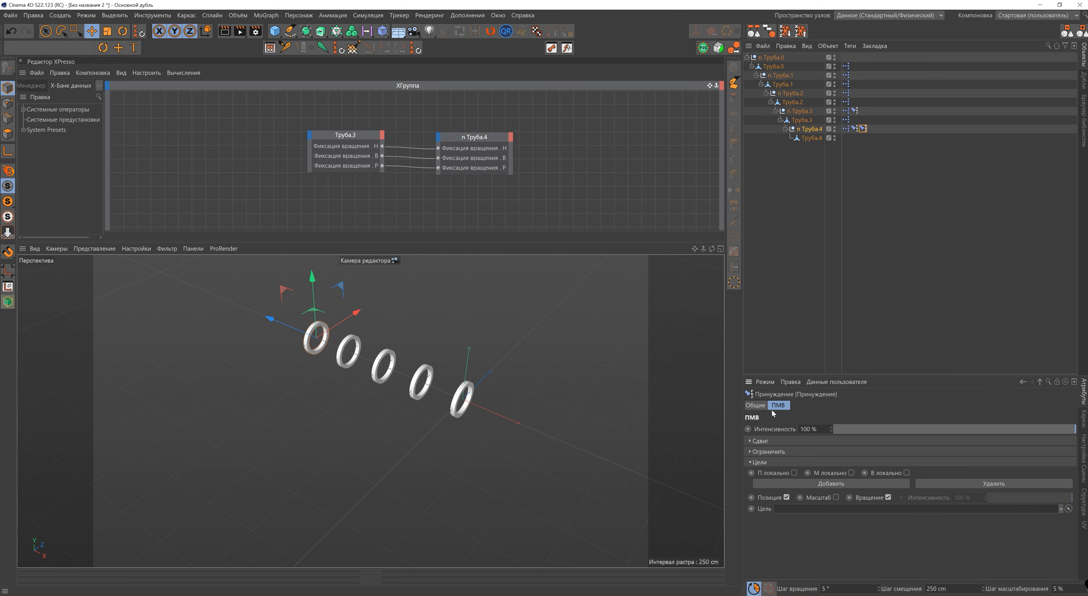
Name the second tag Принуждение 1 and set its ПМВ constraint to local rotation only with Труба.1 as target.
{"action": "left_click", "coordinate": [755, 405]}
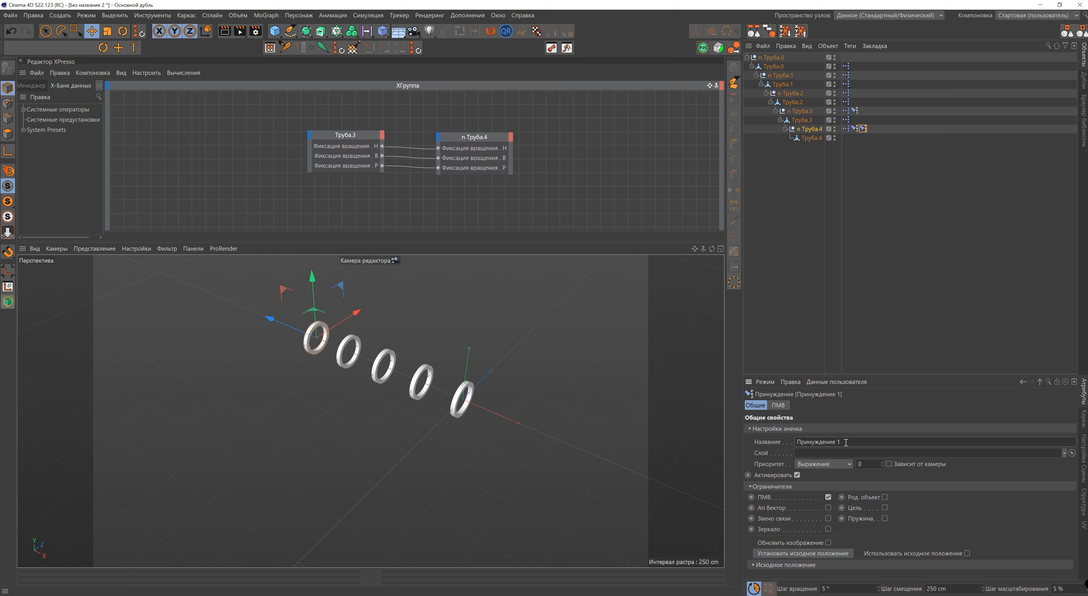
{"action": "left_click", "coordinate": [778, 405]}
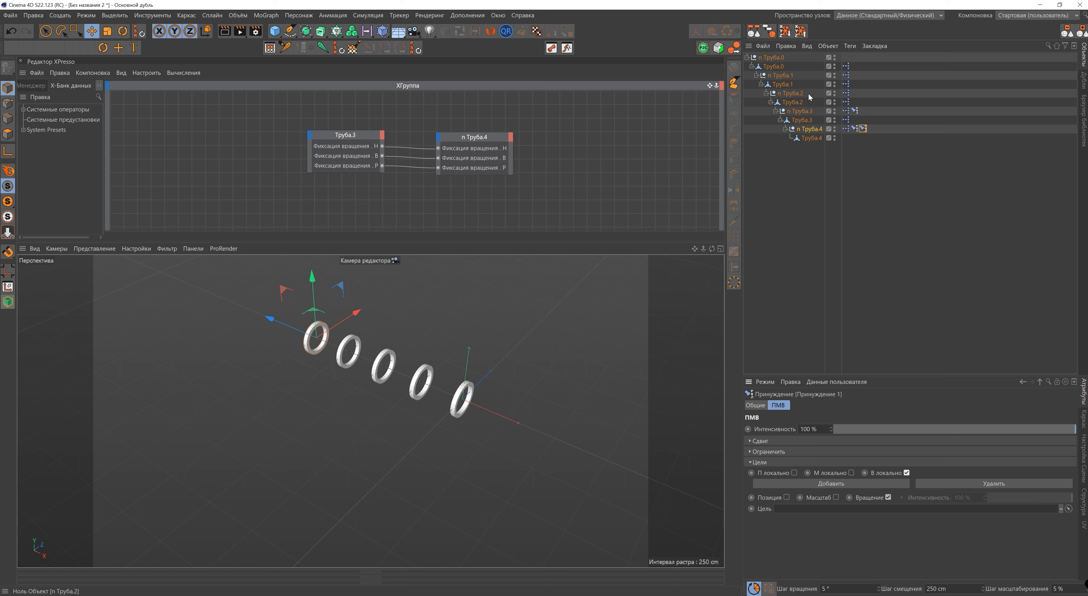
{"action": "left_click_drag", "start_coordinate": [786, 86], "coordinate": [783, 101]}
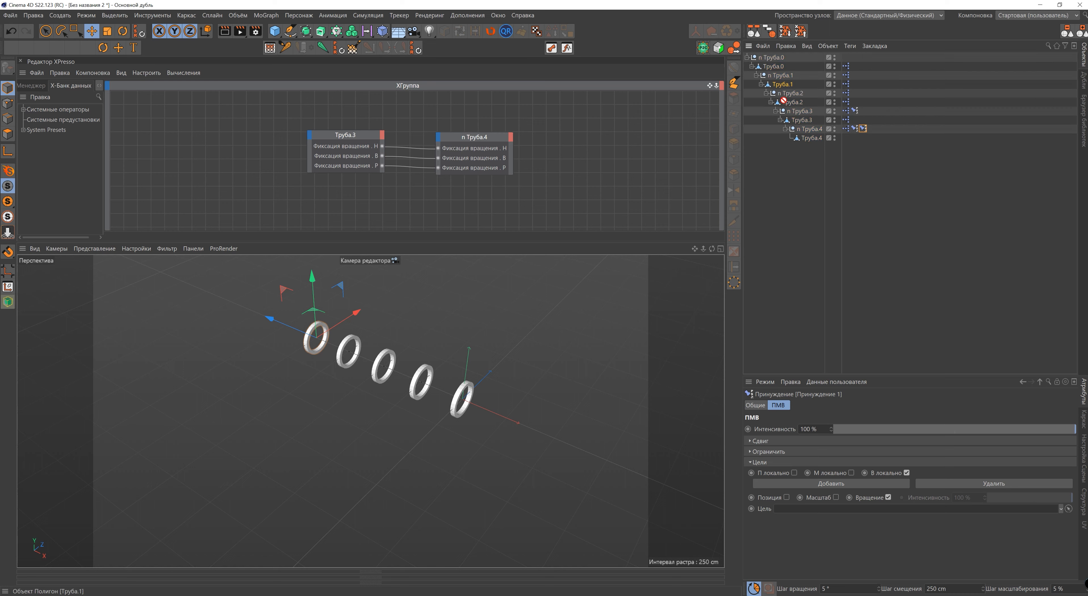
{"action": "left_click_drag", "start_coordinate": [838, 344], "coordinate": [848, 512]}
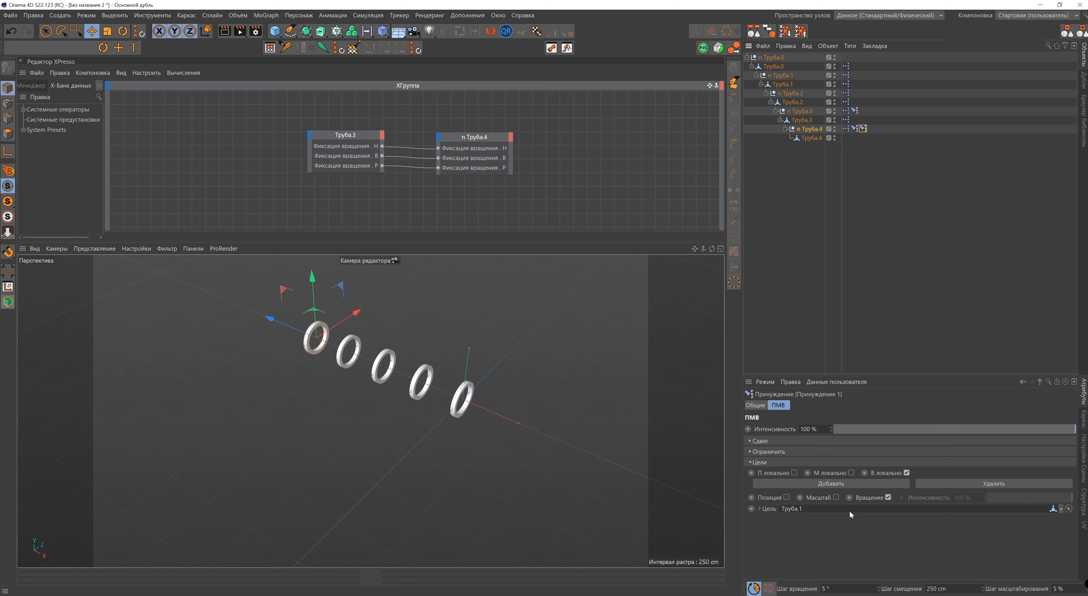
Try rotating the Труба.0 ring to test the five-ring chain and undo the rotation.
{"action": "left_click", "coordinate": [472, 399]}
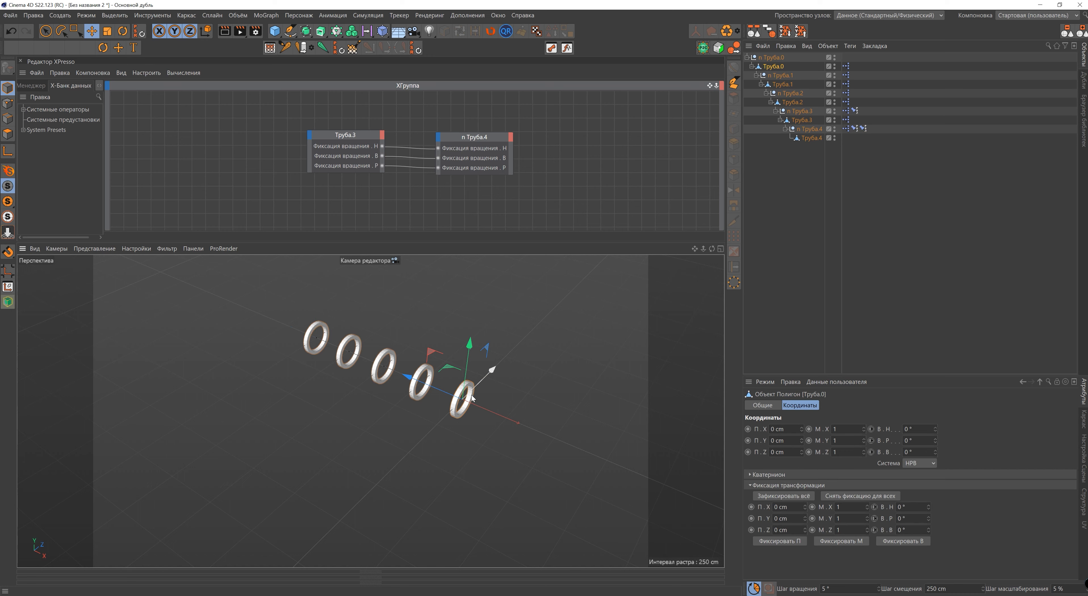
{"action": "key", "text": "r"}
{"action": "left_click_drag", "start_coordinate": [476, 403], "coordinate": [426, 421]}
{"action": "key", "text": "ctrl+z"}
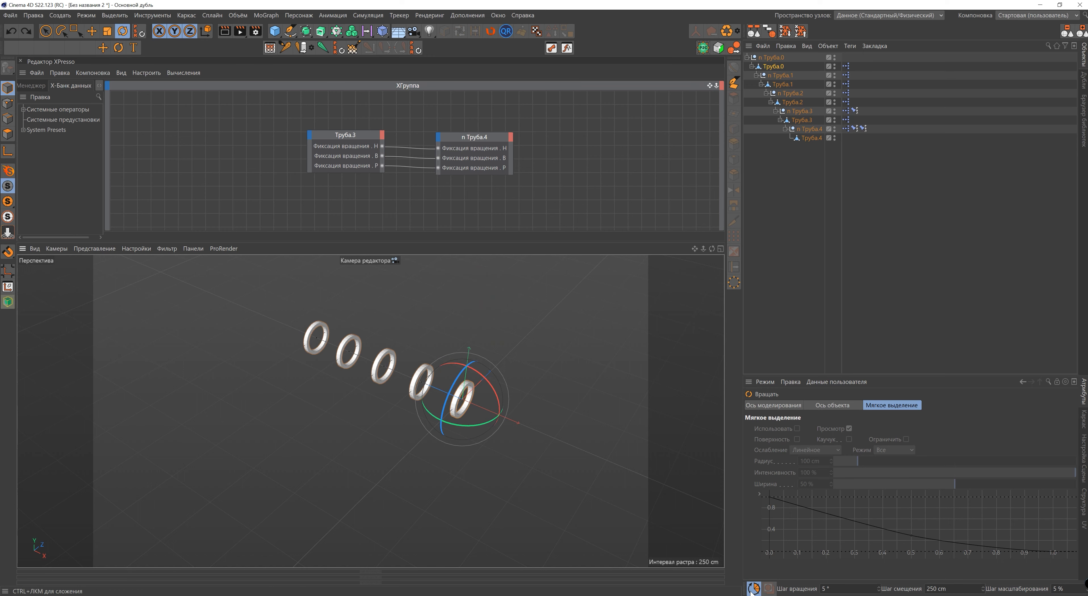
Create a null named Условие above n Труба.0 and add an XPresso tag to it.
{"action": "left_click", "coordinate": [777, 59]}
{"action": "left_click_drag", "start_coordinate": [274, 31], "coordinate": [306, 45]}
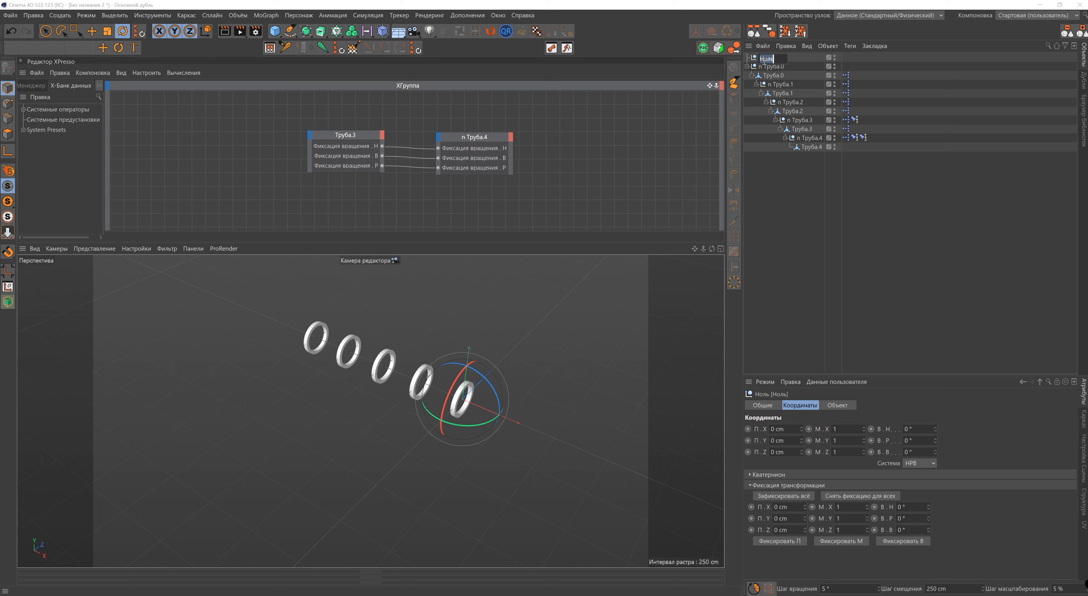
{"action": "type", "text": "Условие"}
{"action": "key", "text": "Return"}
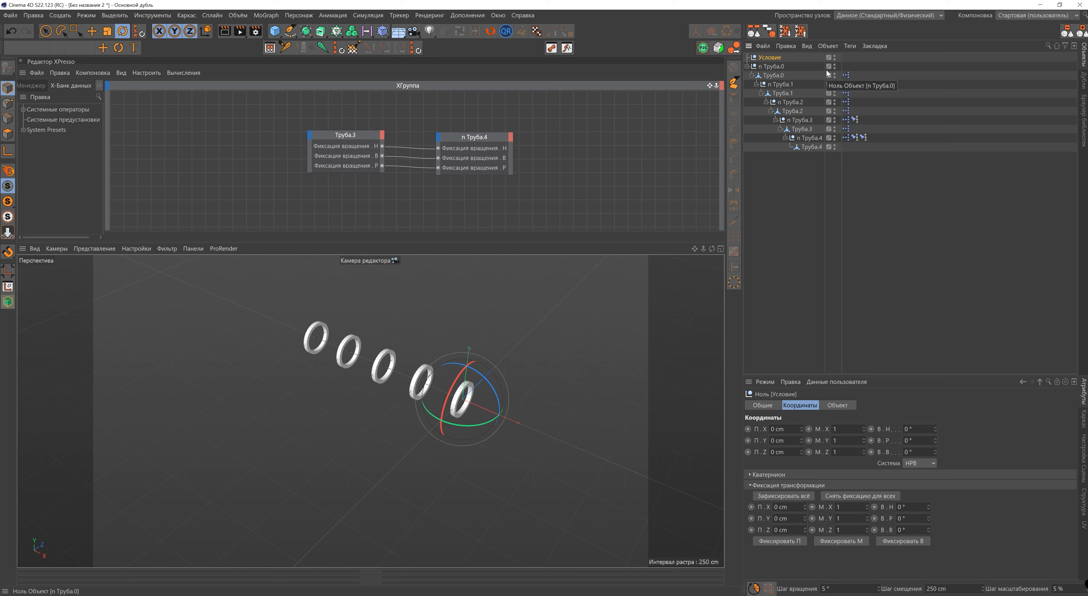
{"action": "right_click", "coordinate": [767, 54]}
{"action": "mouse_move", "coordinate": [908, 209]}
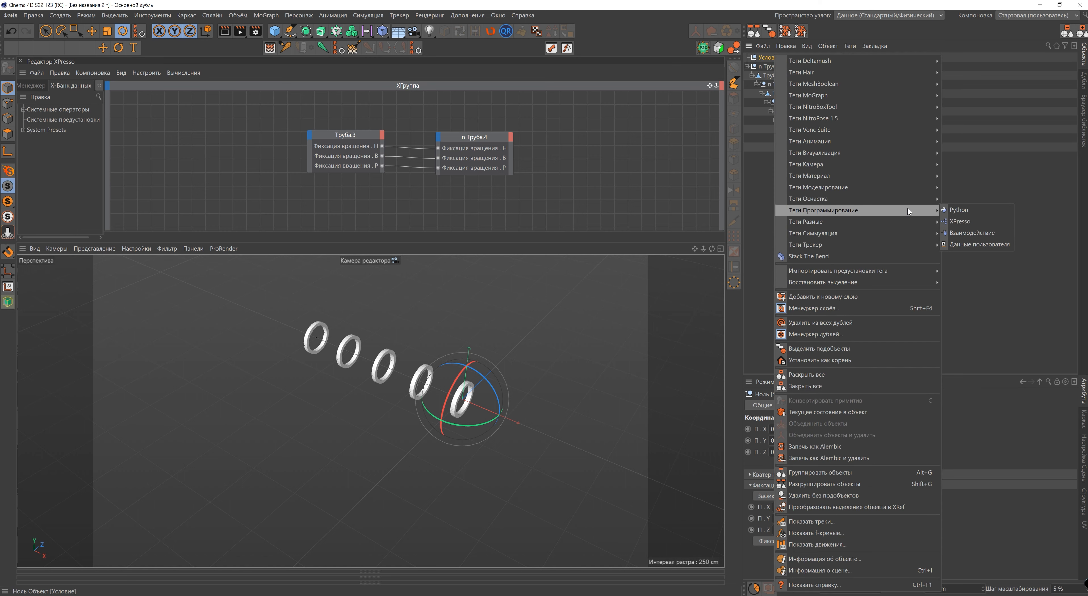
{"action": "left_click", "coordinate": [970, 221]}
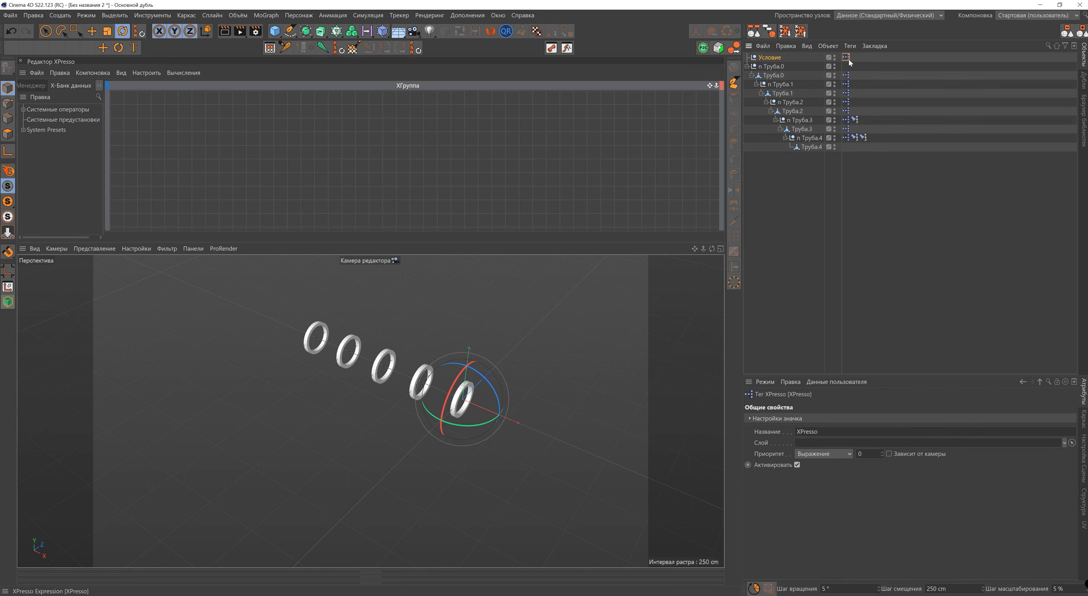
Add both Принуждение 0 tags as nodes in Условие's XPresso and give each an Активировать input.
{"action": "left_click_drag", "start_coordinate": [854, 102], "coordinate": [856, 146]}
{"action": "left_click_drag", "start_coordinate": [563, 131], "coordinate": [566, 126]}
{"action": "left_click", "coordinate": [570, 145]}
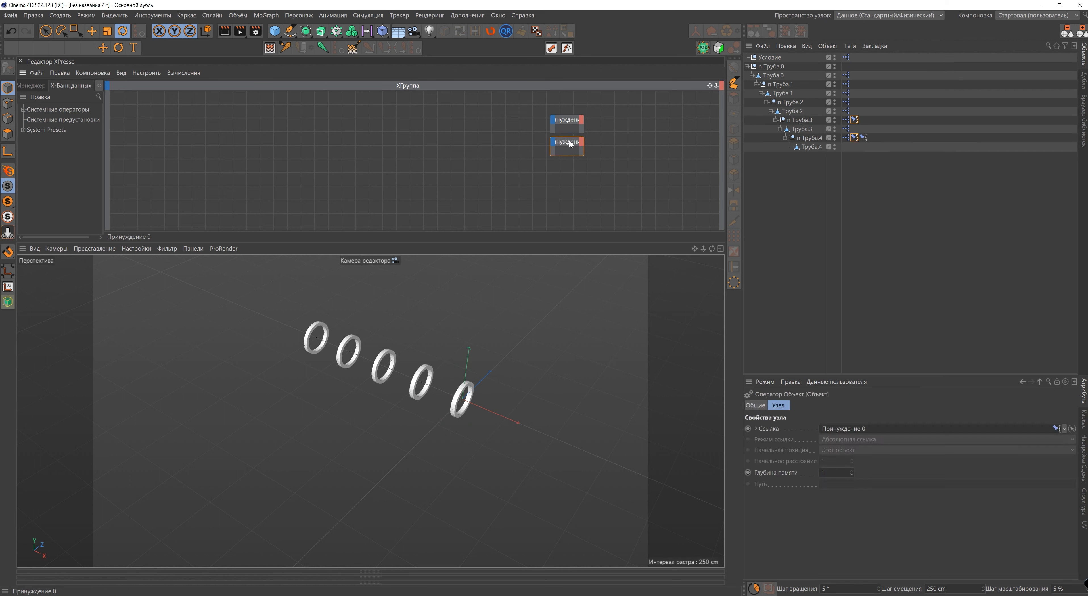
{"action": "left_click", "coordinate": [553, 122]}
{"action": "left_click", "coordinate": [617, 185]}
{"action": "left_click", "coordinate": [552, 145]}
{"action": "left_click", "coordinate": [614, 208]}
{"action": "left_click", "coordinate": [567, 123]}
{"action": "double_click", "coordinate": [567, 123]}
{"action": "double_click", "coordinate": [569, 144]}
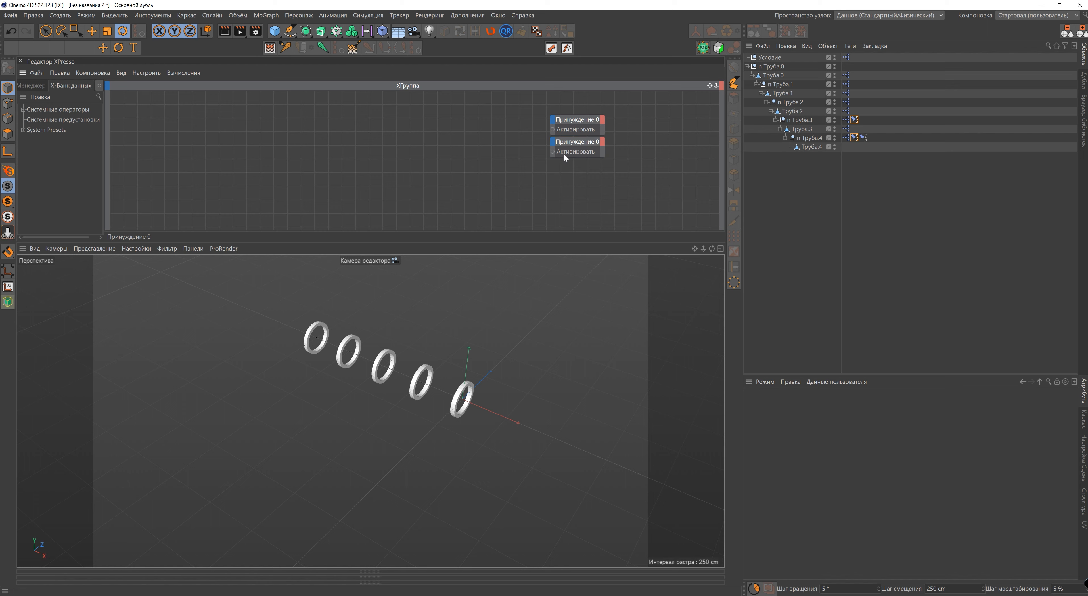
Add a Равно logic node with Не Равно enabled and place it before the two Принуждение 0 nodes.
{"action": "right_click", "coordinate": [417, 135]}
{"action": "mouse_move", "coordinate": [436, 136]}
{"action": "mouse_move", "coordinate": [530, 138]}
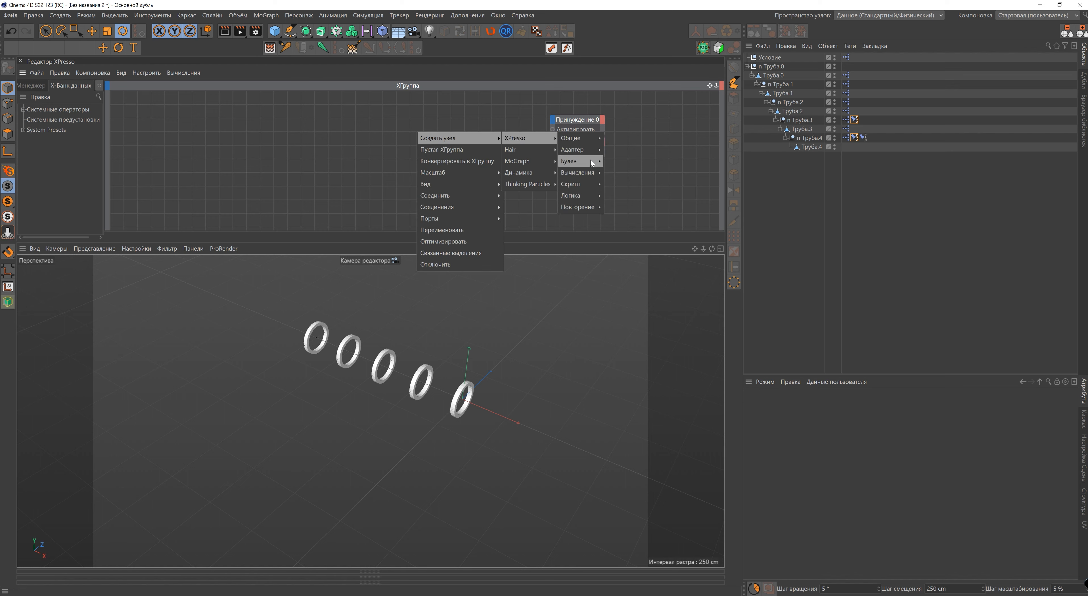
{"action": "mouse_move", "coordinate": [584, 197]}
{"action": "left_click", "coordinate": [619, 218]}
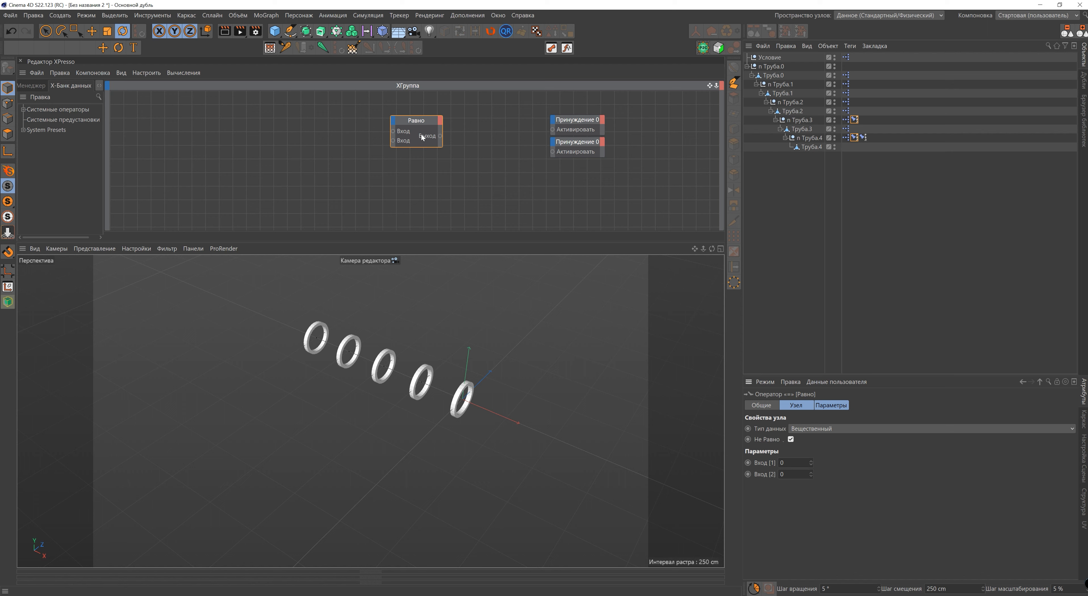
{"action": "left_click_drag", "start_coordinate": [432, 122], "coordinate": [447, 125]}
{"action": "left_click", "coordinate": [498, 158]}
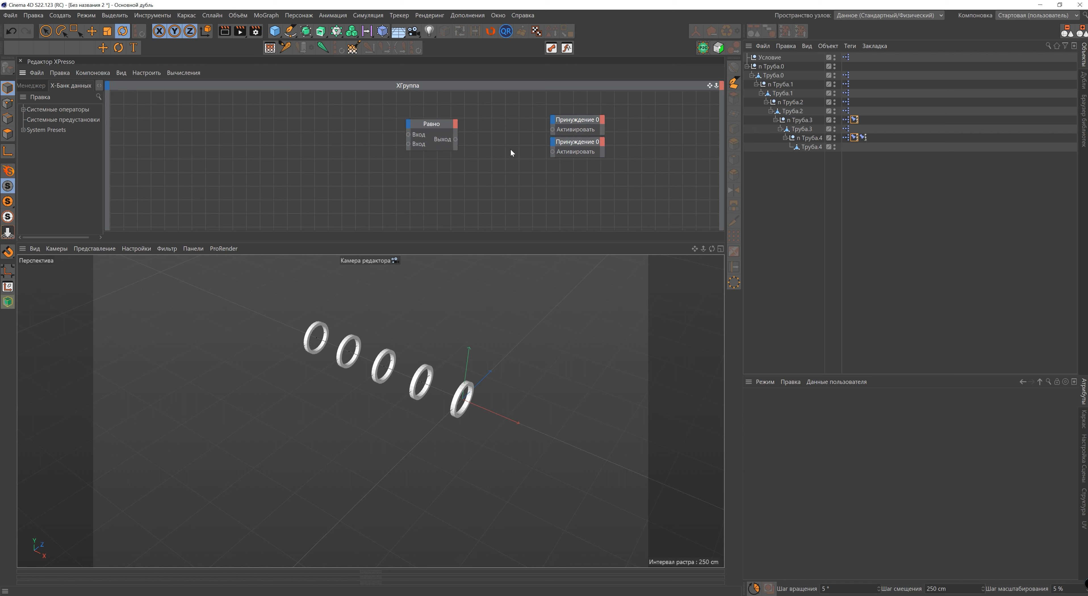
Add a Труба.0 node with a Вращение output and connect it through Равно to both Принуждение 0 Активировать inputs.
{"action": "left_click_drag", "start_coordinate": [773, 76], "coordinate": [267, 131]}
{"action": "left_click", "coordinate": [275, 128]}
{"action": "mouse_move", "coordinate": [358, 167]}
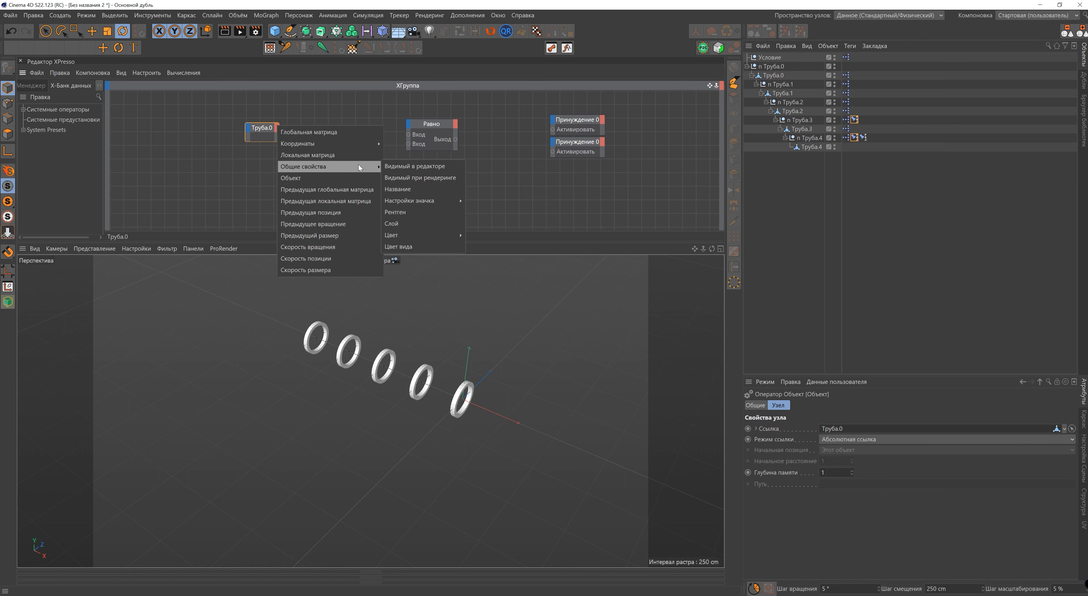
{"action": "mouse_move", "coordinate": [372, 147]}
{"action": "mouse_move", "coordinate": [444, 143]}
{"action": "left_click", "coordinate": [493, 142]}
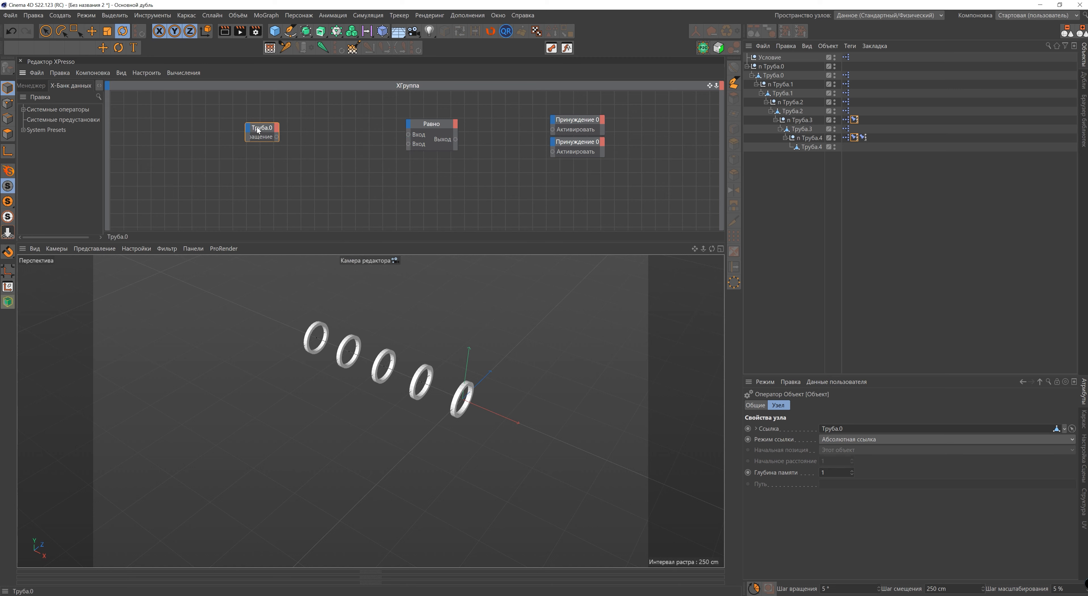
{"action": "left_click_drag", "start_coordinate": [285, 137], "coordinate": [550, 151]}
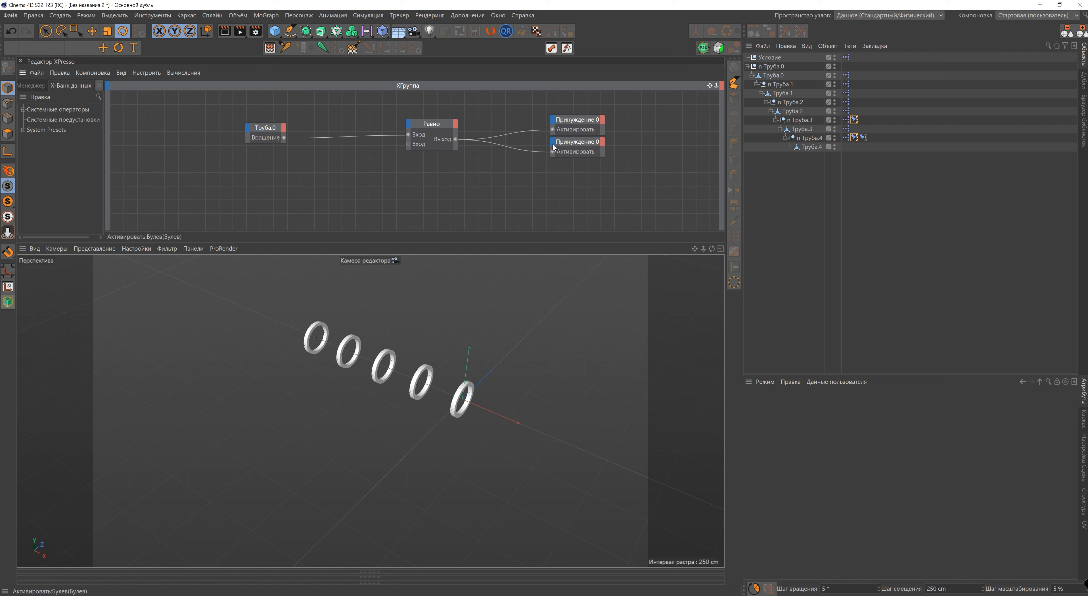
Duplicate the connected Труба.0, Равно and lower Принуждение 0 nodes below the originals.
{"action": "scroll", "coordinate": [330, 125], "scroll_direction": "down", "scroll_amount": 1}
{"action": "left_click_drag", "start_coordinate": [268, 114], "coordinate": [460, 168]}
{"action": "left_click", "coordinate": [566, 141], "text": "shift"}
{"action": "left_click_drag", "start_coordinate": [441, 131], "coordinate": [448, 182], "text": "ctrl"}
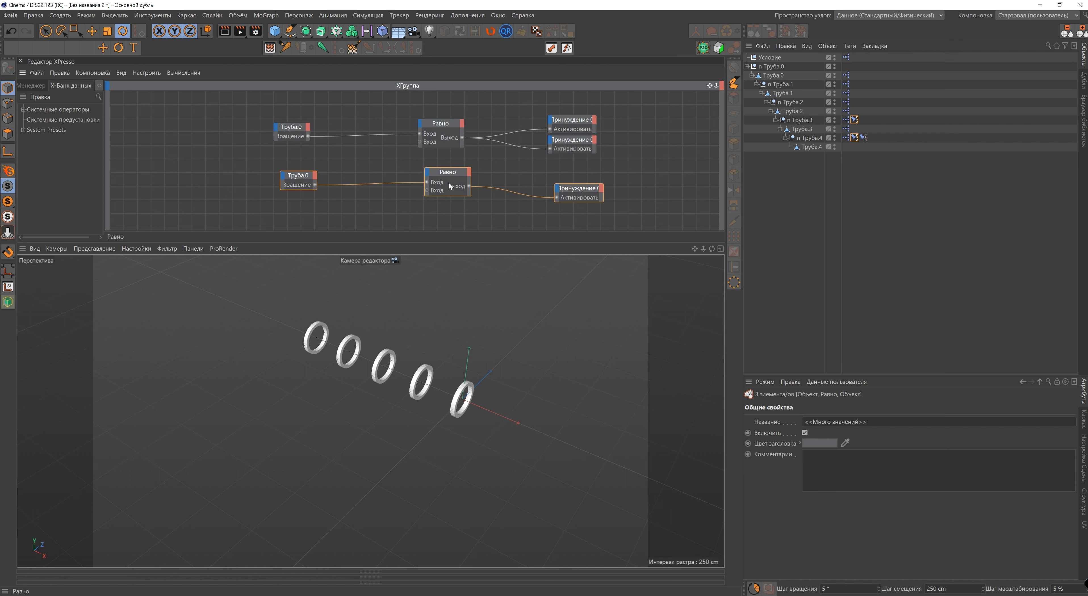
{"action": "left_click", "coordinate": [427, 162]}
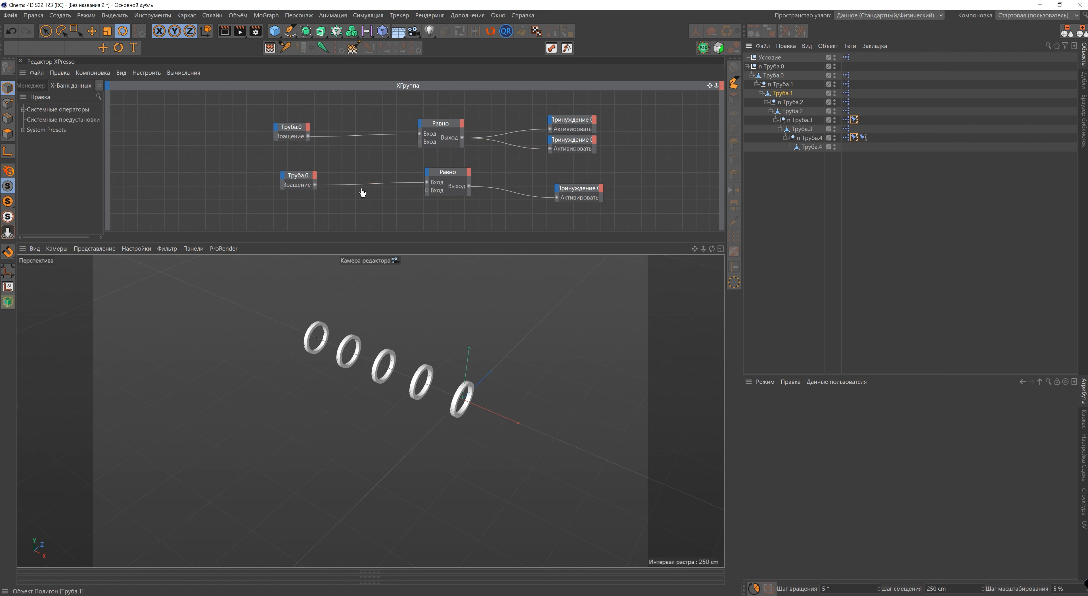
Relink the duplicated object node to Труба.1 and the duplicated constraint node to the Принуждение 1 tag.
{"action": "left_click_drag", "start_coordinate": [304, 186], "coordinate": [305, 185]}
{"action": "left_click", "coordinate": [590, 193]}
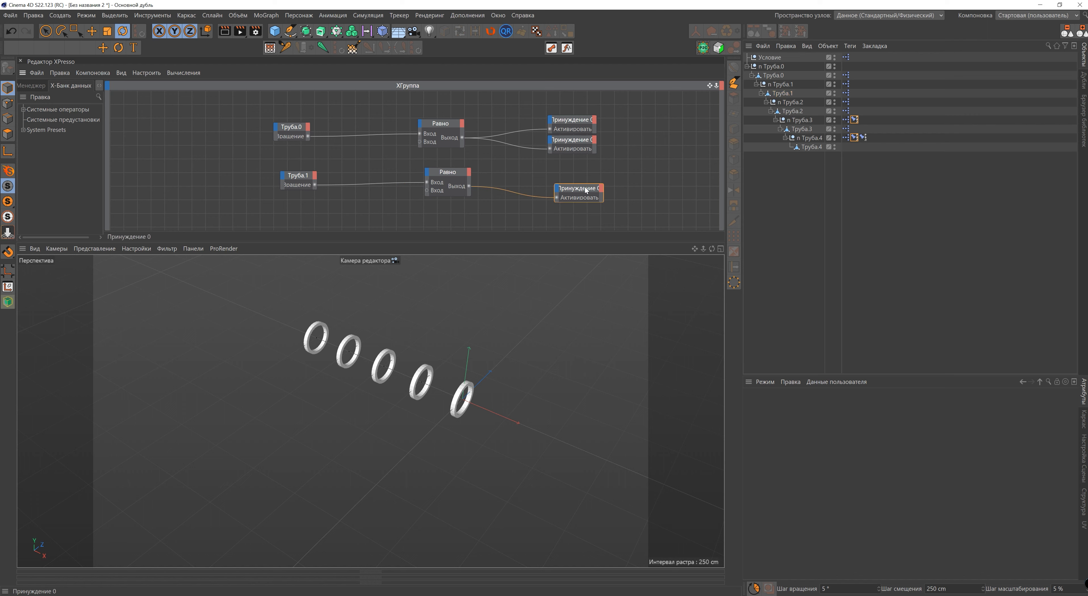
{"action": "left_click_drag", "start_coordinate": [582, 200], "coordinate": [580, 199]}
{"action": "scroll", "coordinate": [565, 178], "scroll_direction": "up", "scroll_amount": 4}
{"action": "scroll", "coordinate": [562, 180], "scroll_direction": "down", "scroll_amount": 4}
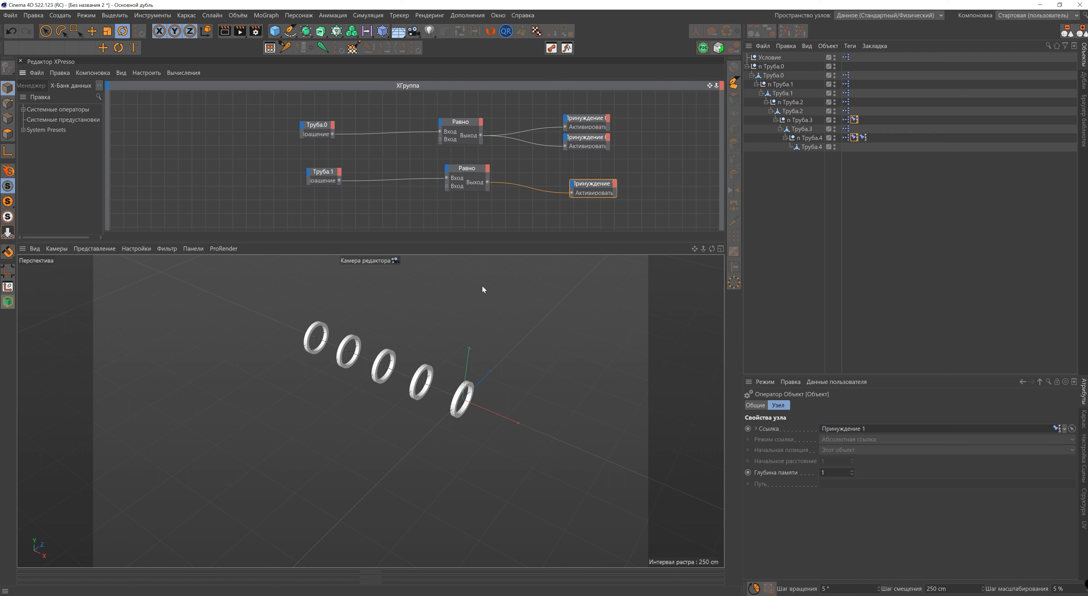
Rotate the Труба.0 ring to test the conditional constraint activation.
{"action": "left_click", "coordinate": [475, 401]}
{"action": "mouse_move", "coordinate": [481, 424]}
{"action": "left_mouse_down"}
{"action": "mouse_move", "coordinate": [527, 409]}
{"action": "mouse_move", "coordinate": [440, 424]}
{"action": "mouse_move", "coordinate": [476, 427]}
{"action": "left_mouse_up"}
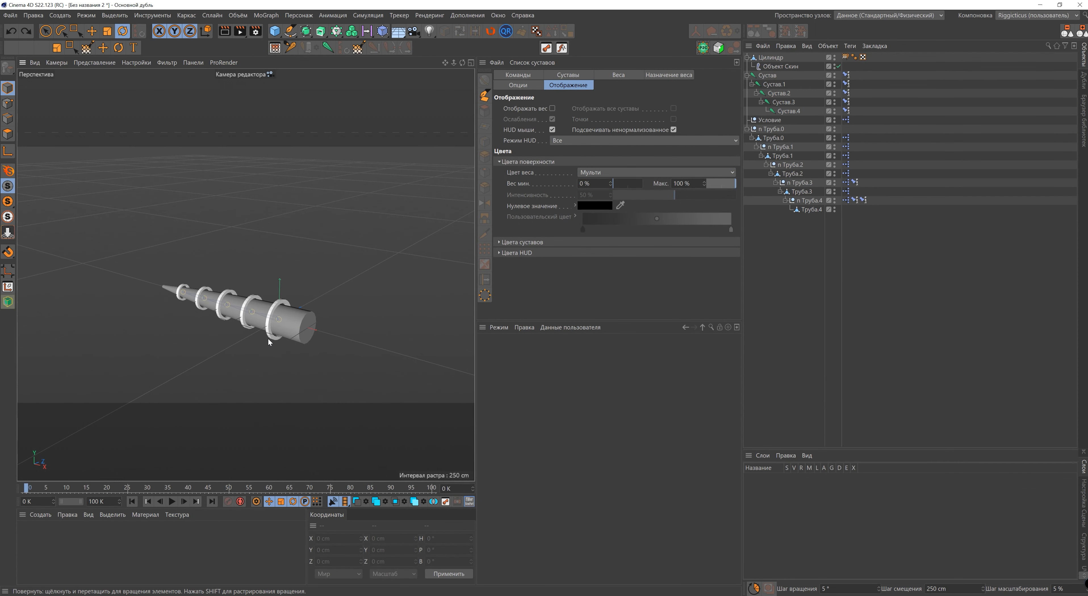
Rotate the Труба.0 ring with the rotation gizmo to test how the skinned cylinder bends through the chain.
{"action": "left_click", "coordinate": [272, 338]}
{"action": "left_click", "coordinate": [272, 338]}
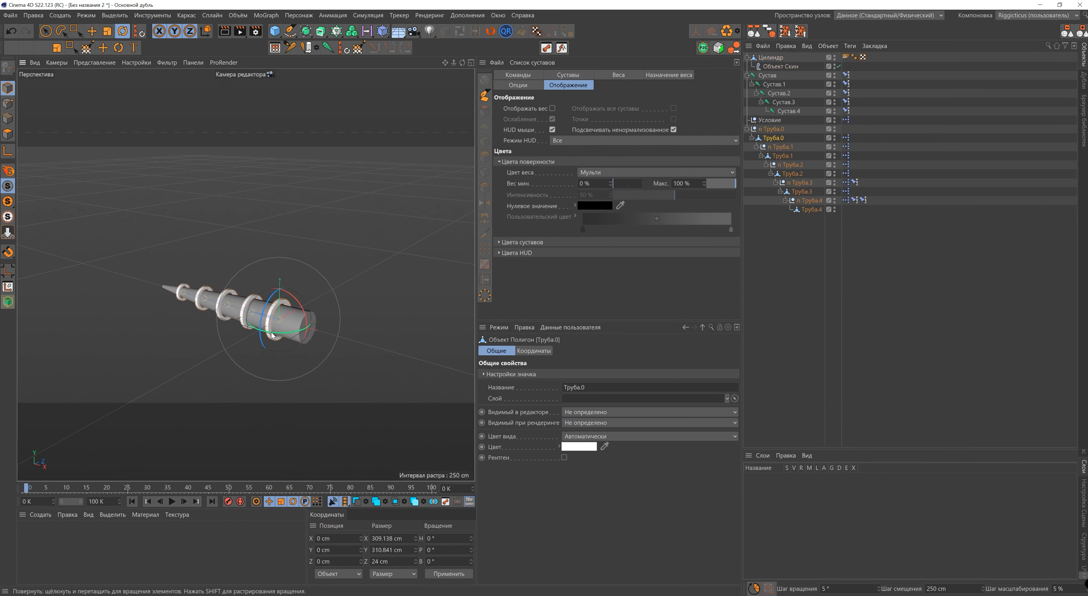
{"action": "left_click_drag", "start_coordinate": [272, 338], "coordinate": [314, 259]}
{"action": "left_click", "coordinate": [265, 281]}
{"action": "left_click", "coordinate": [300, 262]}
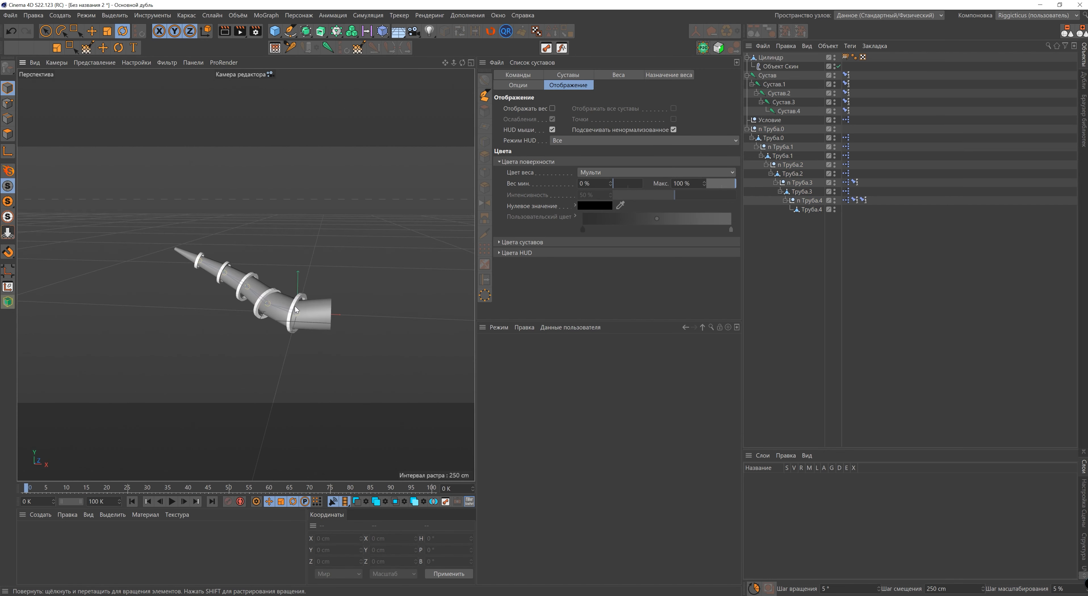
{"action": "left_click", "coordinate": [293, 303]}
{"action": "left_click_drag", "start_coordinate": [292, 301], "coordinate": [335, 273]}
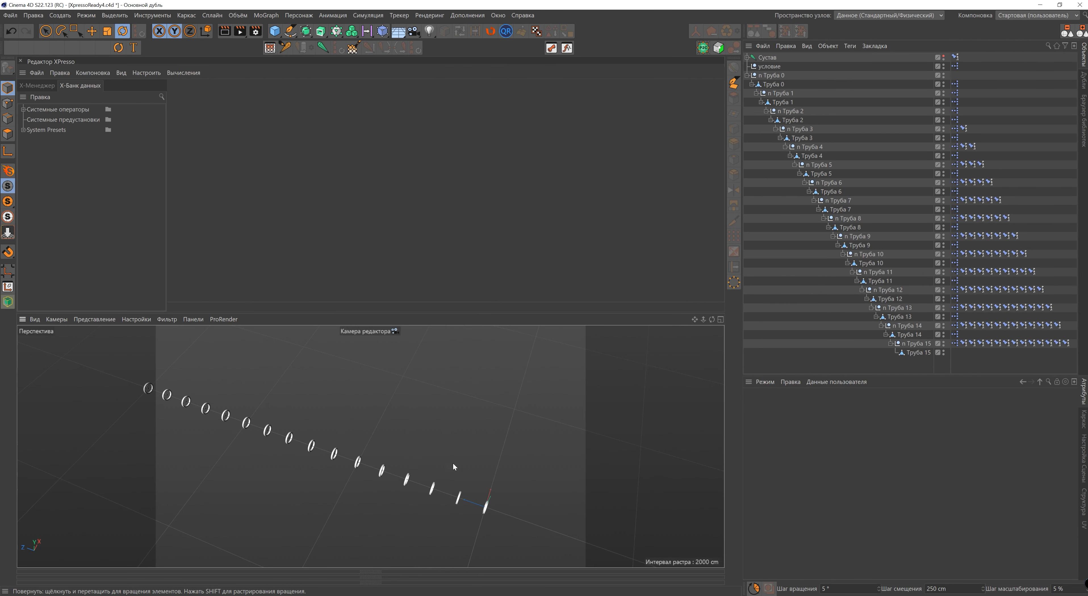
In the scene with rings Труба 0 to Труба 15, rotate the first ring and turn Труба 4 to a heading of about 23.6°.
{"action": "left_click", "coordinate": [485, 507]}
{"action": "left_click_drag", "start_coordinate": [495, 546], "coordinate": [480, 547]}
{"action": "left_click", "coordinate": [441, 432]}
{"action": "left_click_drag", "start_coordinate": [454, 463], "coordinate": [475, 460]}
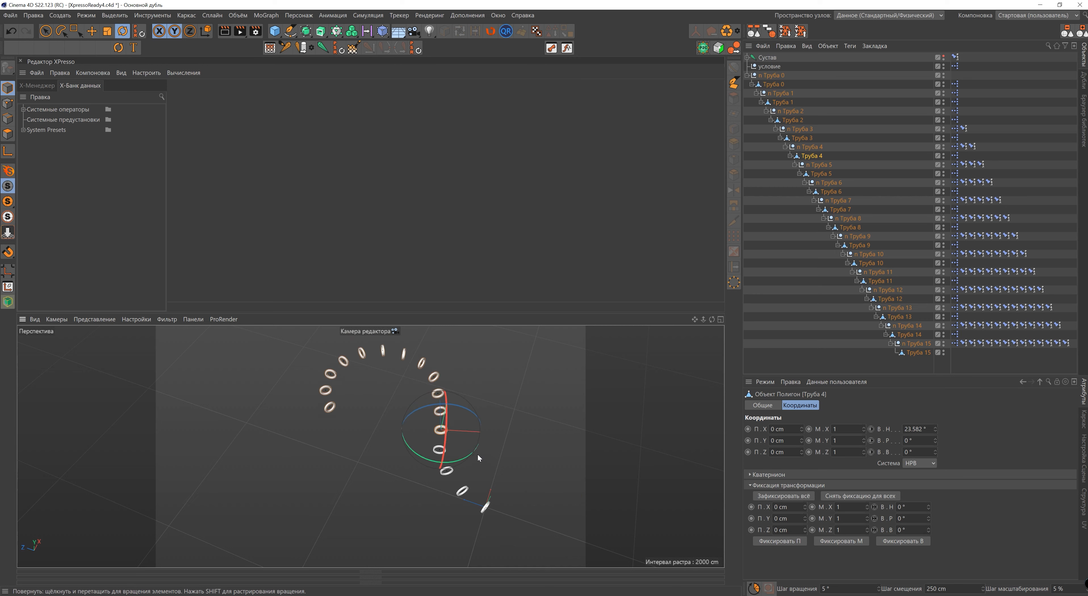
Rotate the Труба 8 ring to a heading of about -43° to bend the chain's far part the opposite way.
{"action": "left_click", "coordinate": [483, 436]}
{"action": "left_click", "coordinate": [424, 364]}
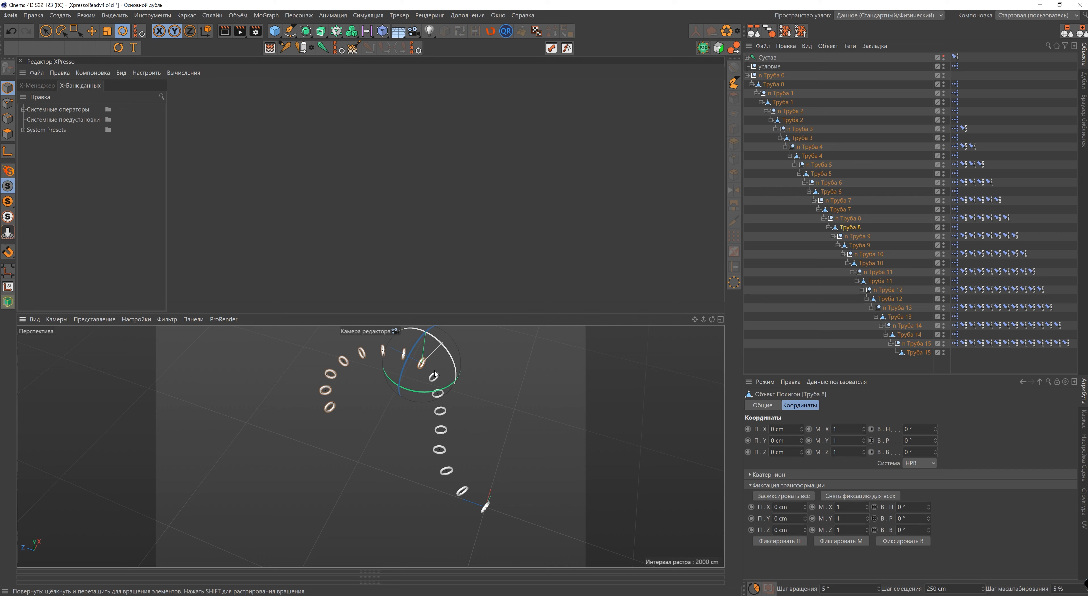
{"action": "left_click_drag", "start_coordinate": [436, 387], "coordinate": [402, 394]}
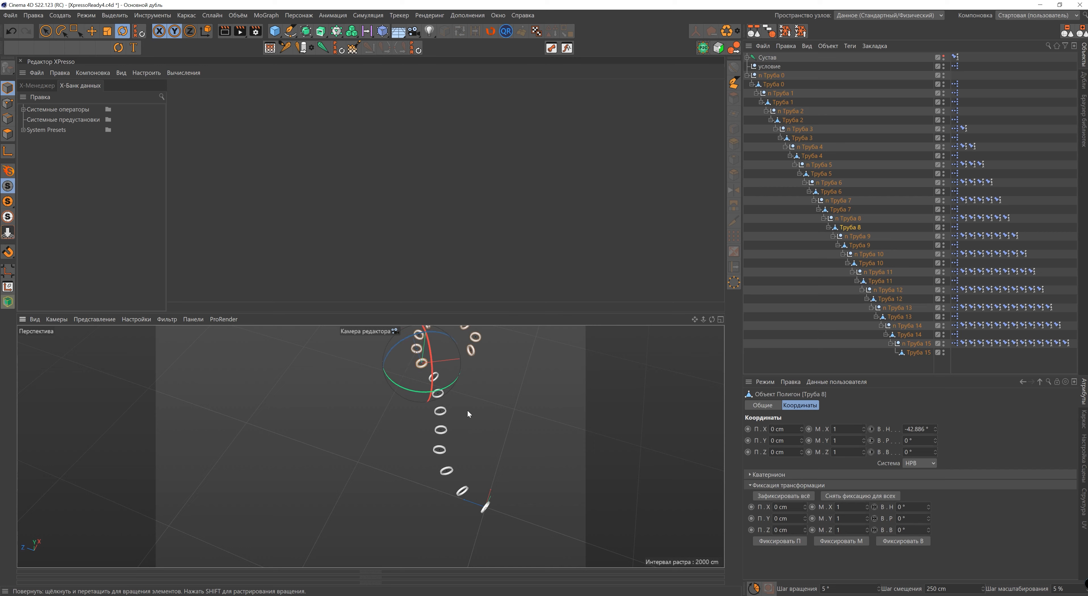
{"action": "left_click", "coordinate": [476, 397]}
{"action": "middle_click_drag", "start_coordinate": [476, 399], "coordinate": [471, 435], "text": "alt"}
{"action": "left_click_drag", "start_coordinate": [471, 435], "coordinate": [441, 497], "text": "alt"}
{"action": "left_click", "coordinate": [440, 509]}
{"action": "left_click_drag", "start_coordinate": [412, 393], "coordinate": [516, 478], "text": "alt"}
{"action": "left_click", "coordinate": [519, 450]}
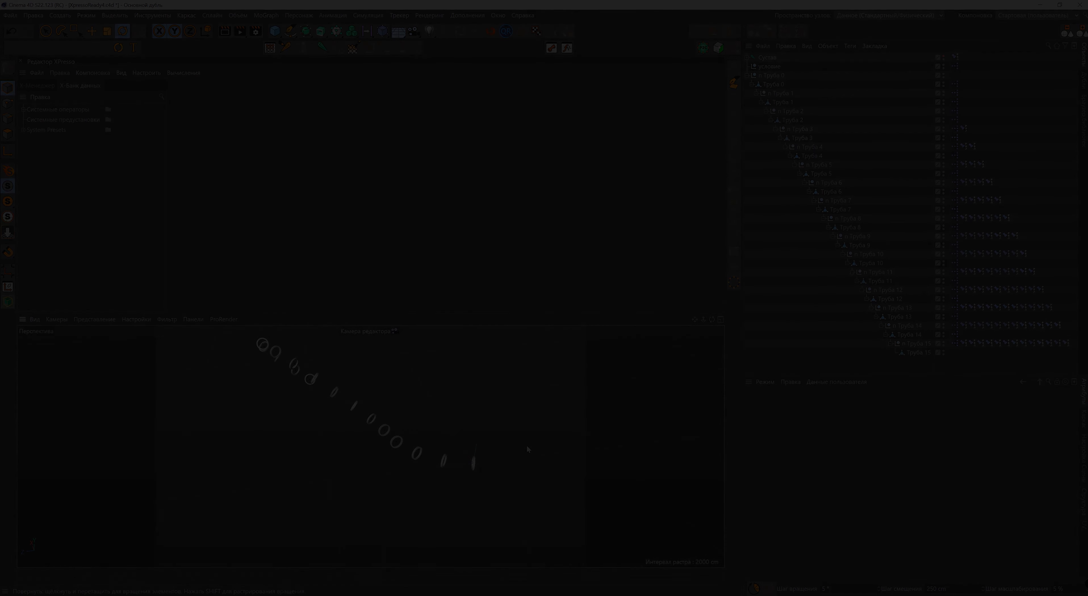